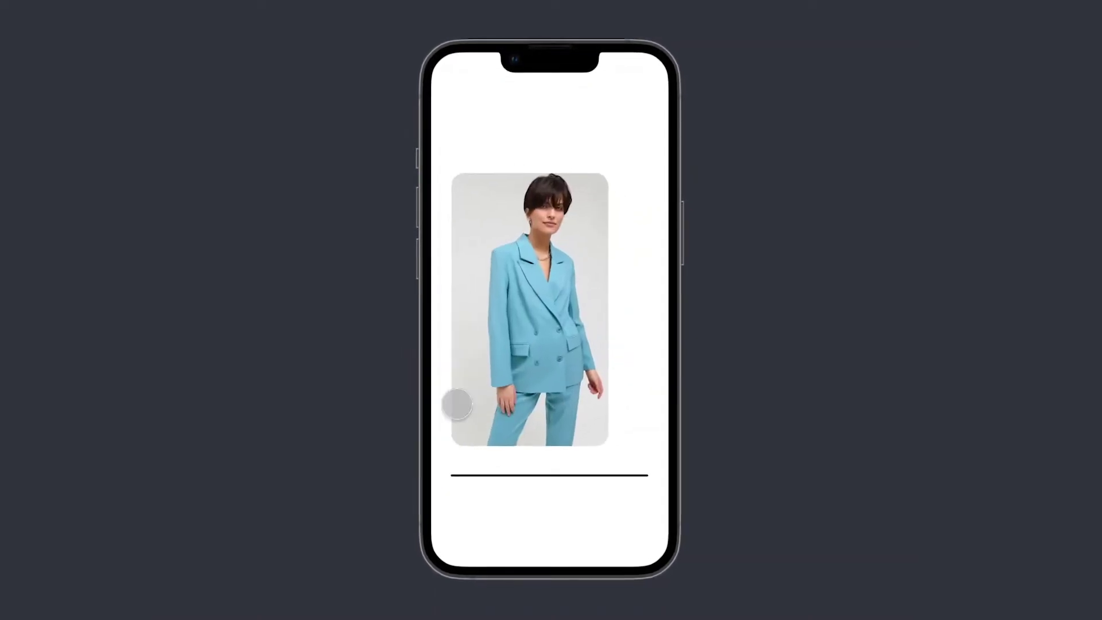
- Swipe the fashion photo card off the preview, then return to the Prototype 1 frame
drag(582, 236, 430, 287)
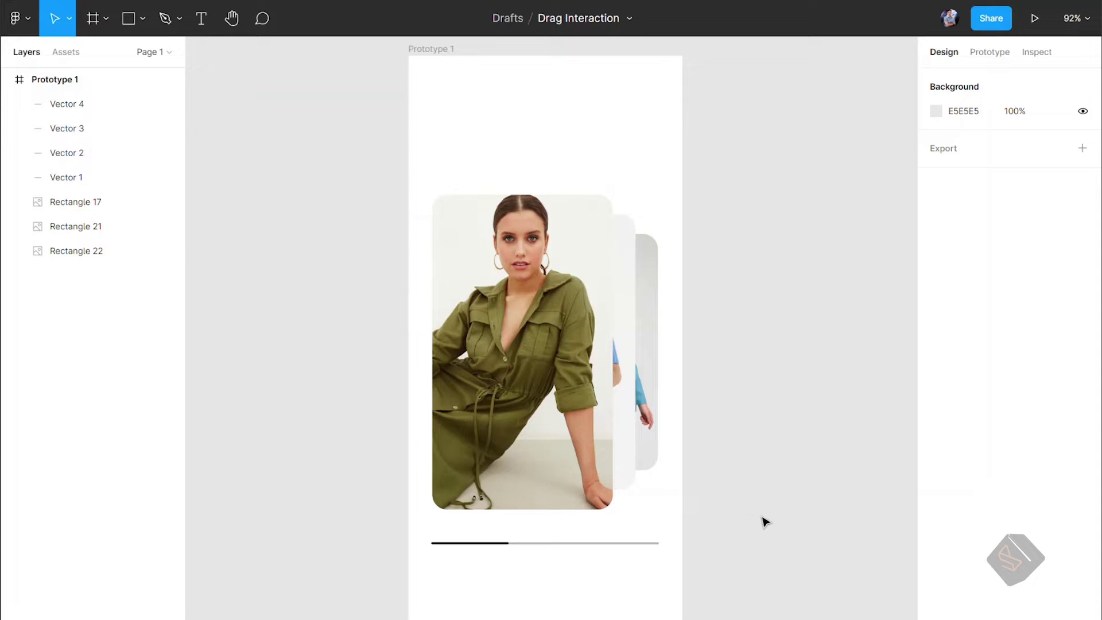
click(492, 379)
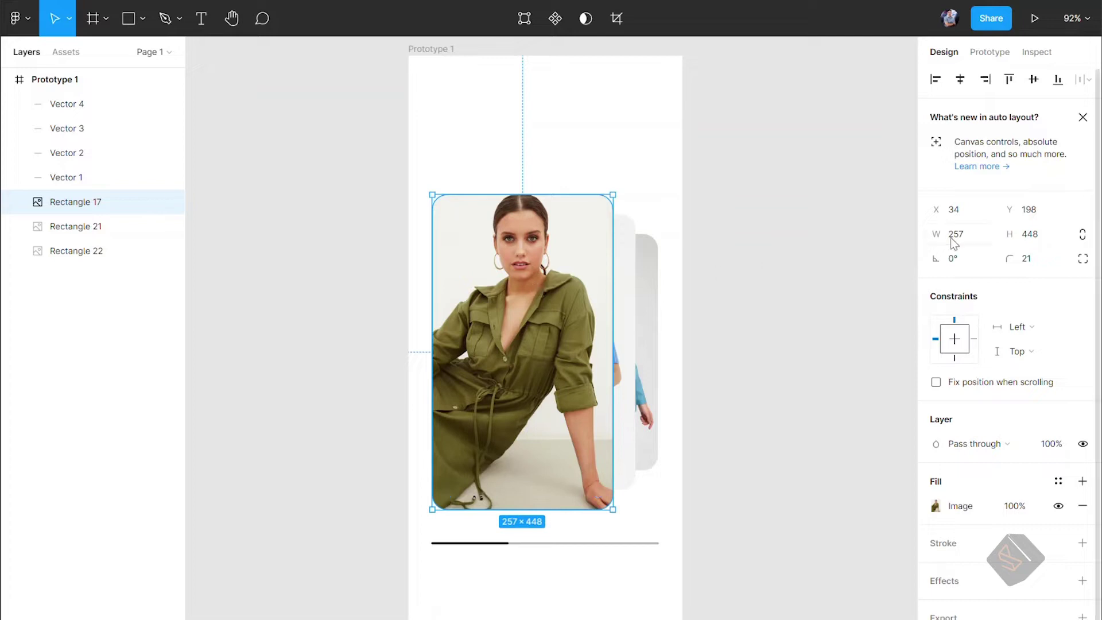
click(634, 287)
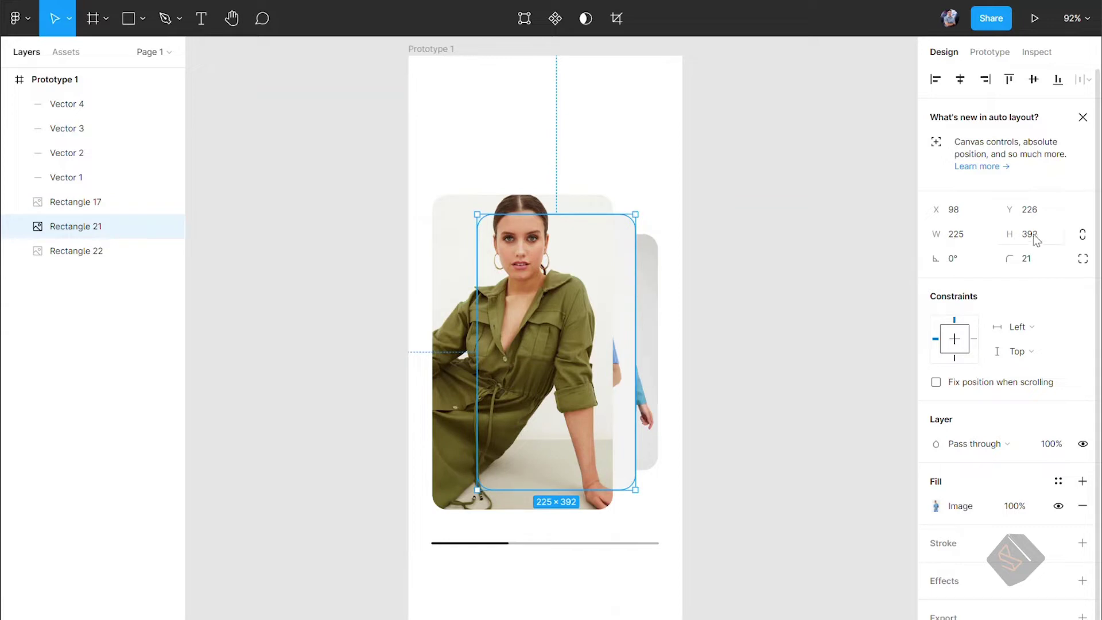
click(654, 285)
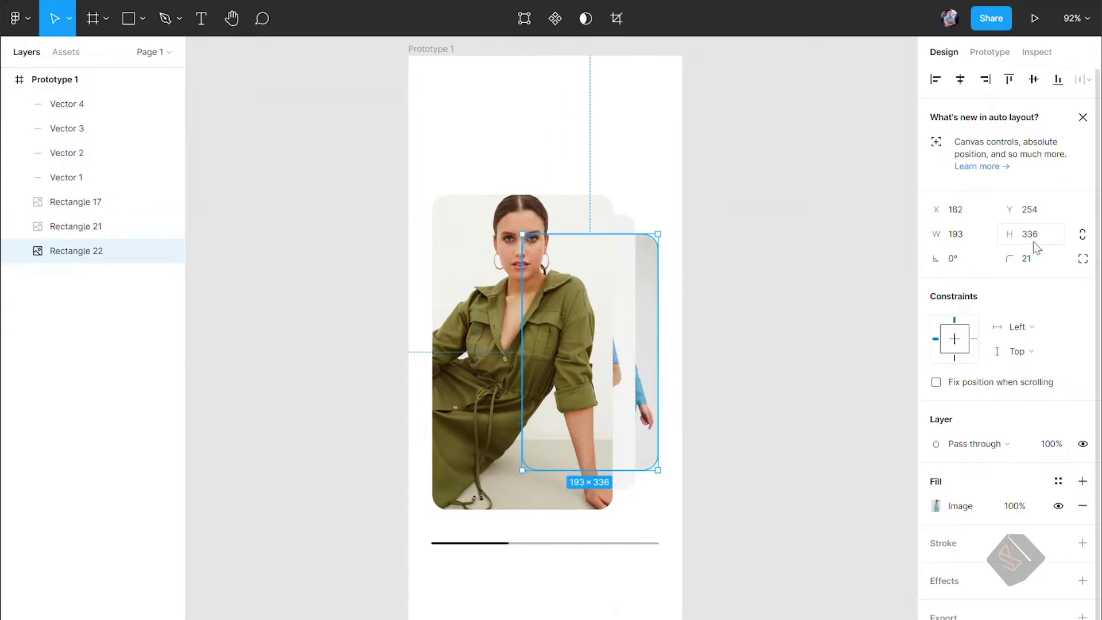
mouse_move(112, 226)
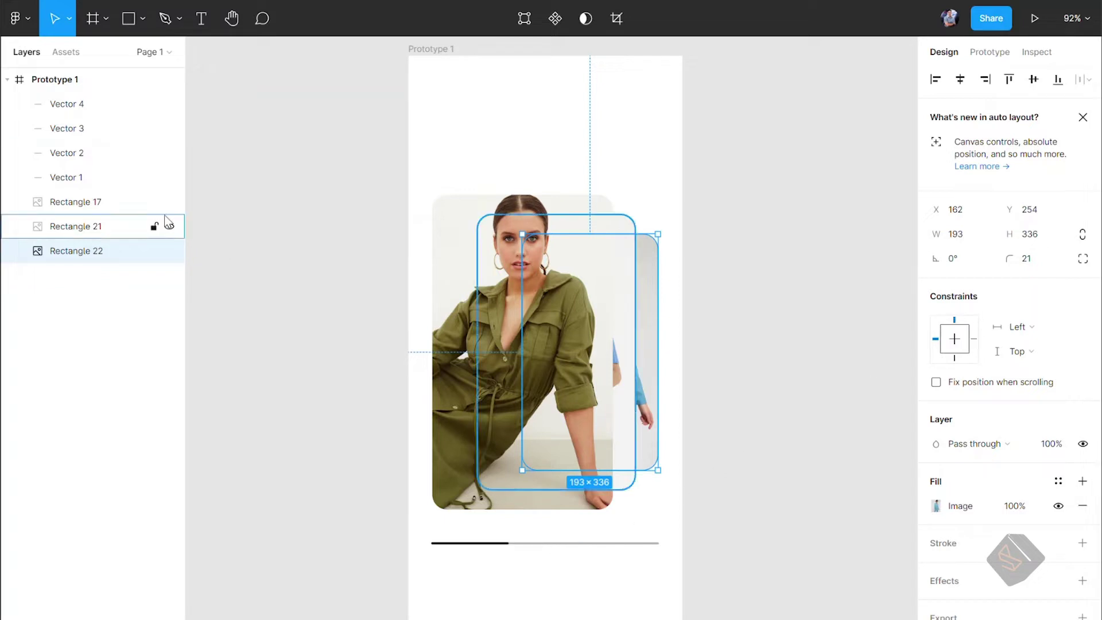
click(90, 179)
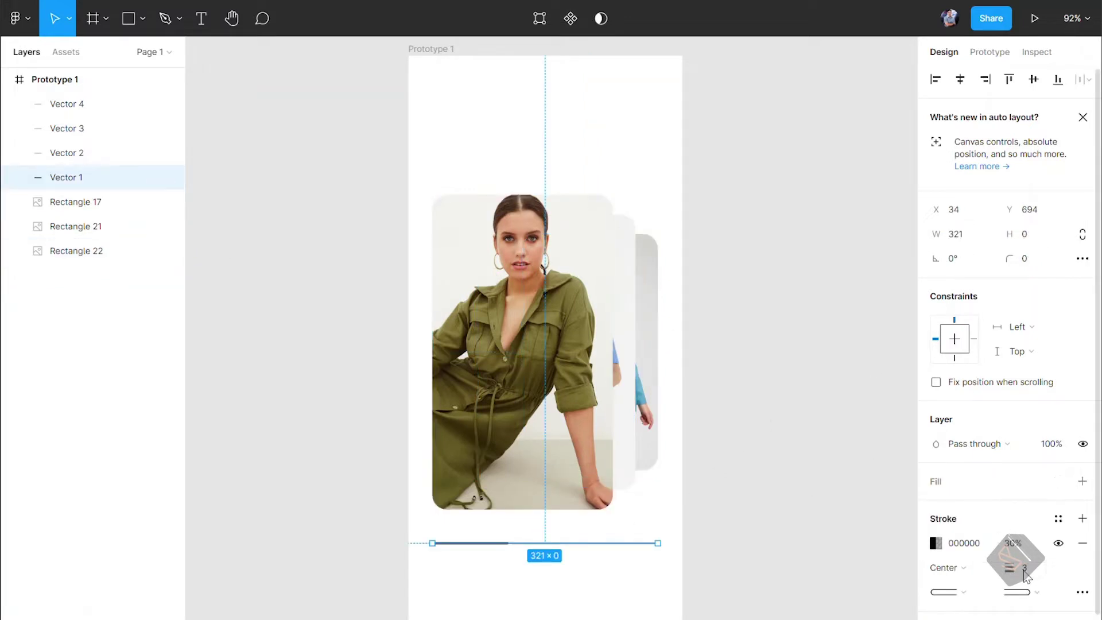
mouse_move(86, 152)
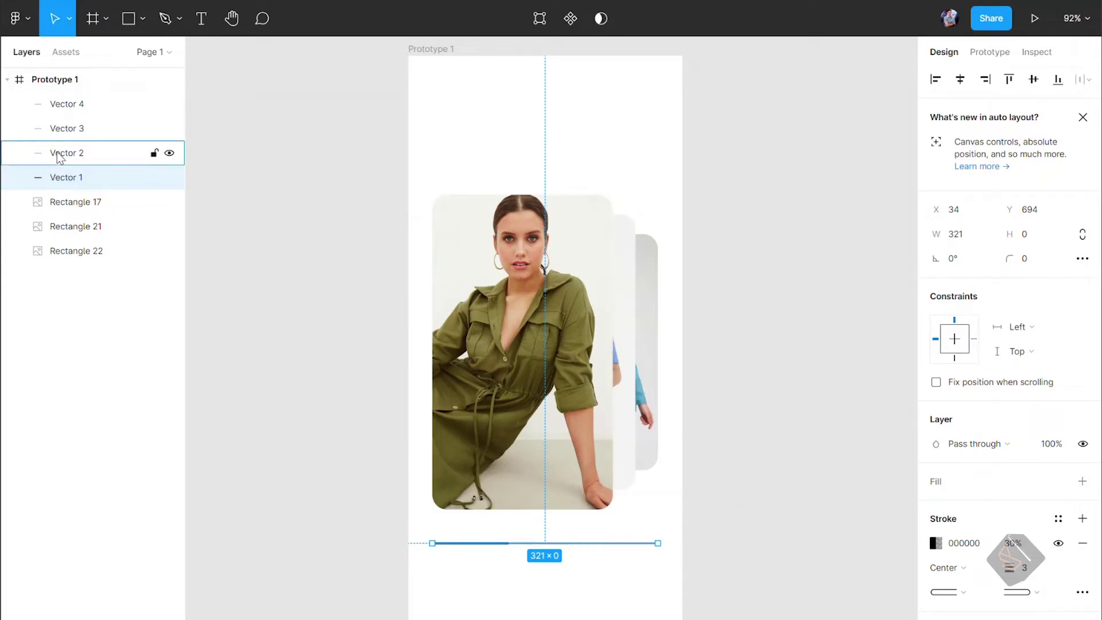
click(59, 154)
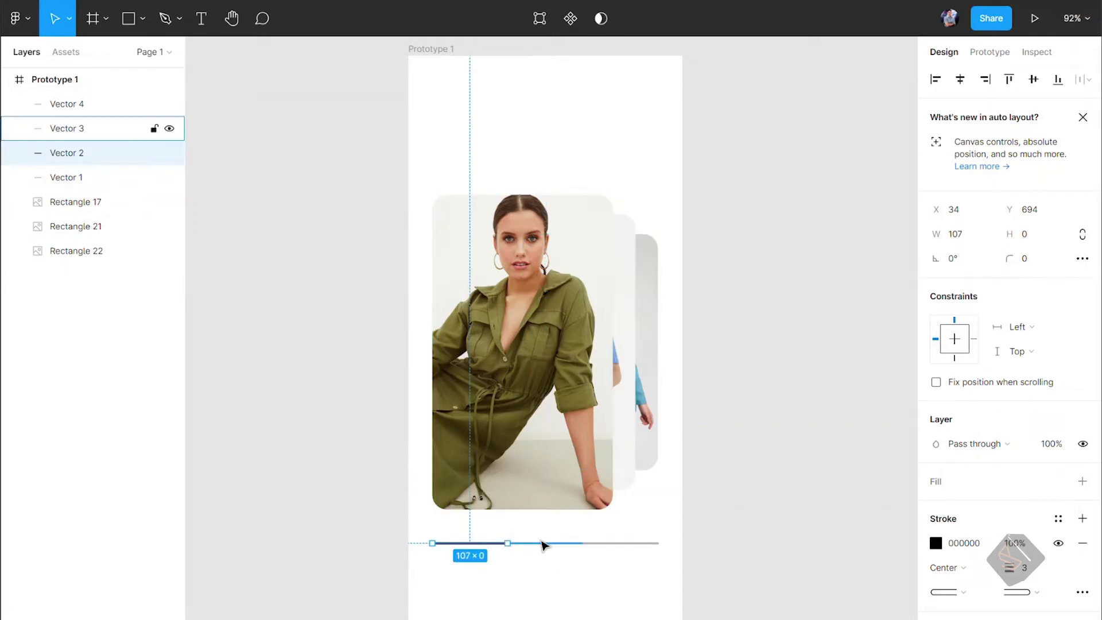
scroll(604, 545, up, 1)
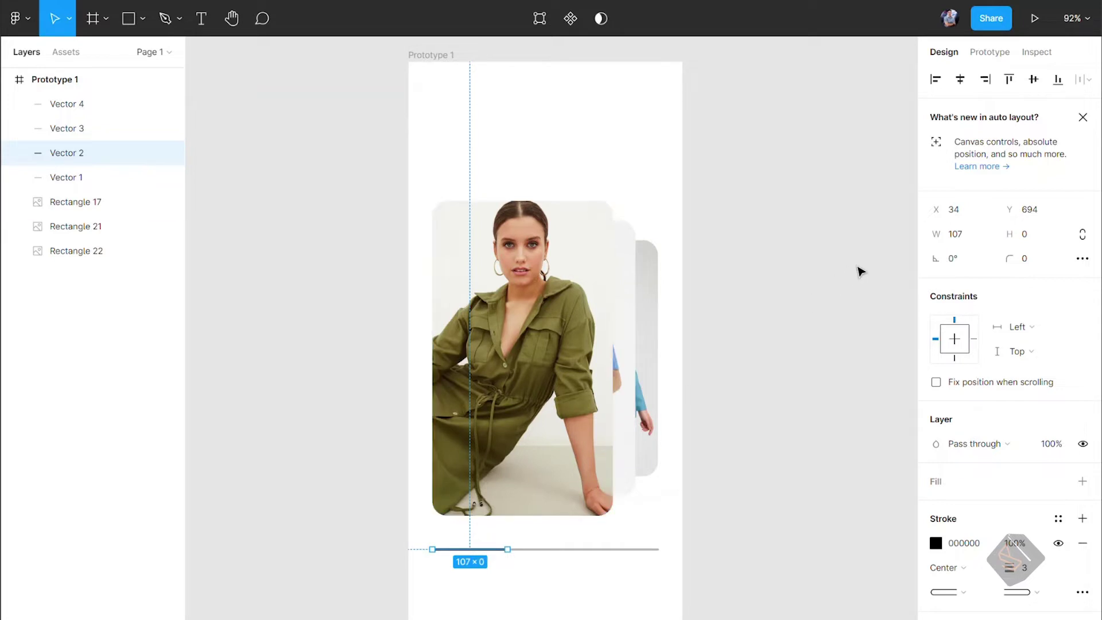
click(68, 129)
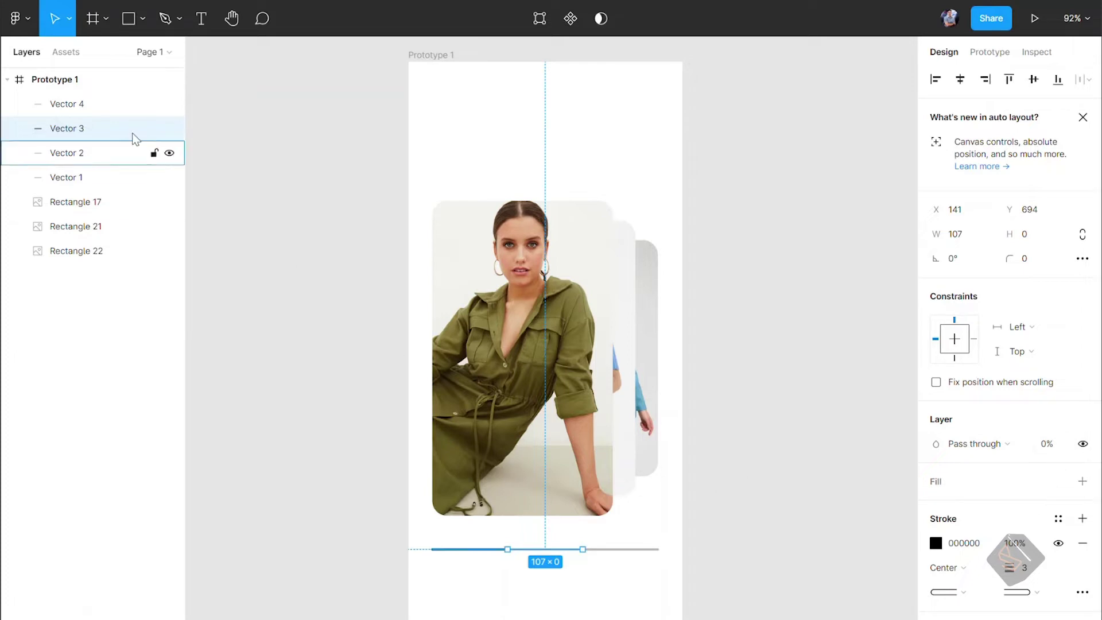
click(101, 103)
click(769, 495)
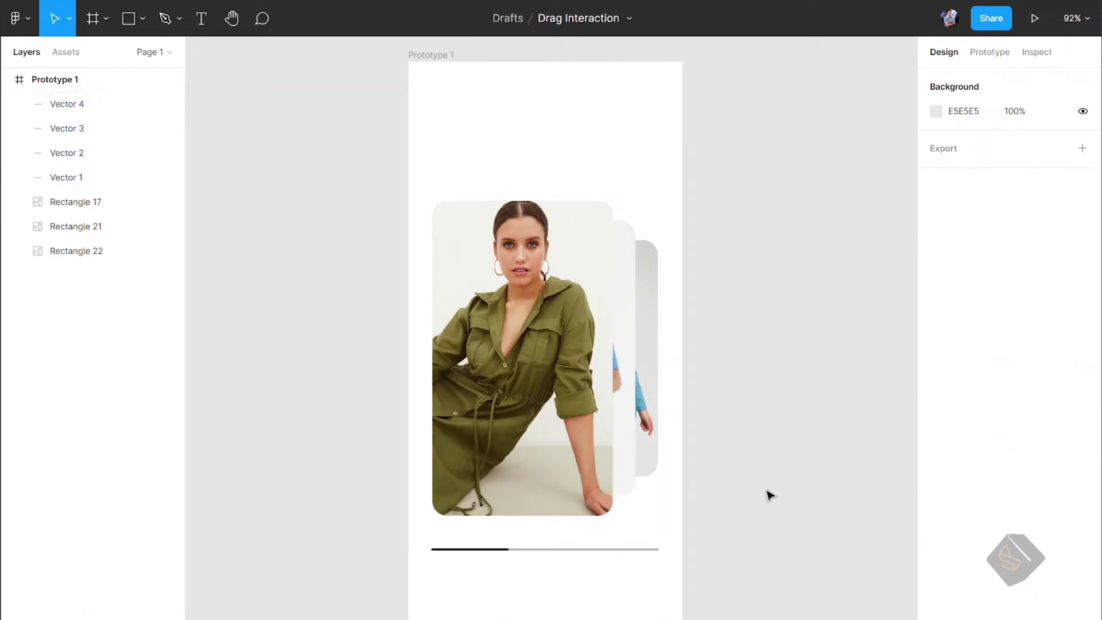
- Duplicate Prototype 1 as Prototype 2, placed to its right
ctrl+scroll(710, 471, down, 1)
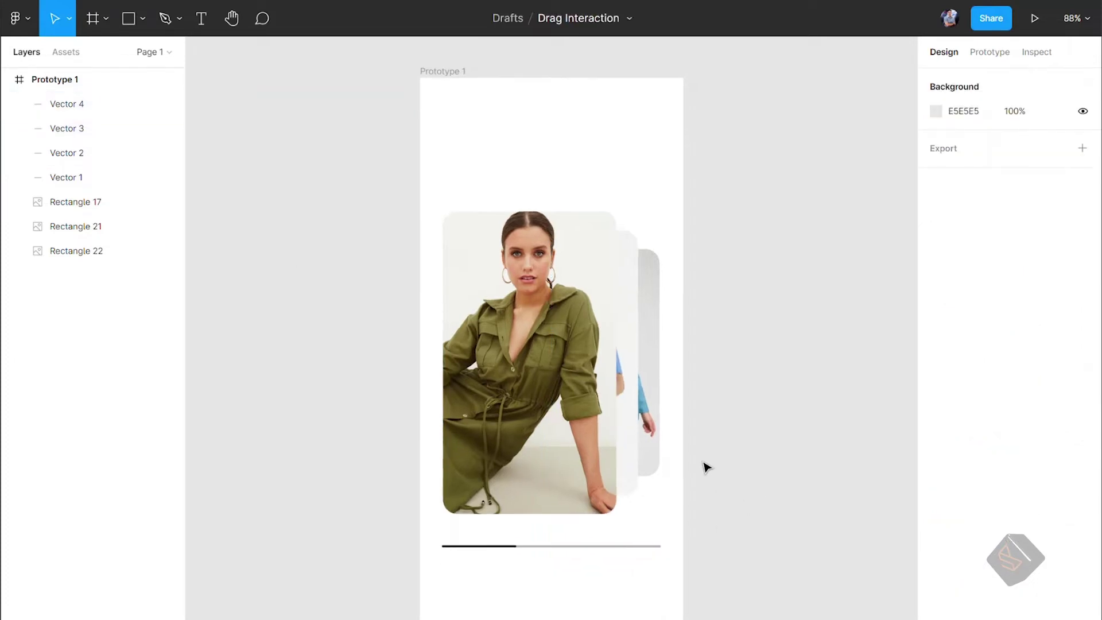
ctrl+scroll(710, 467, down, 2)
scroll(709, 460, right, 2)
scroll(709, 460, right, 5)
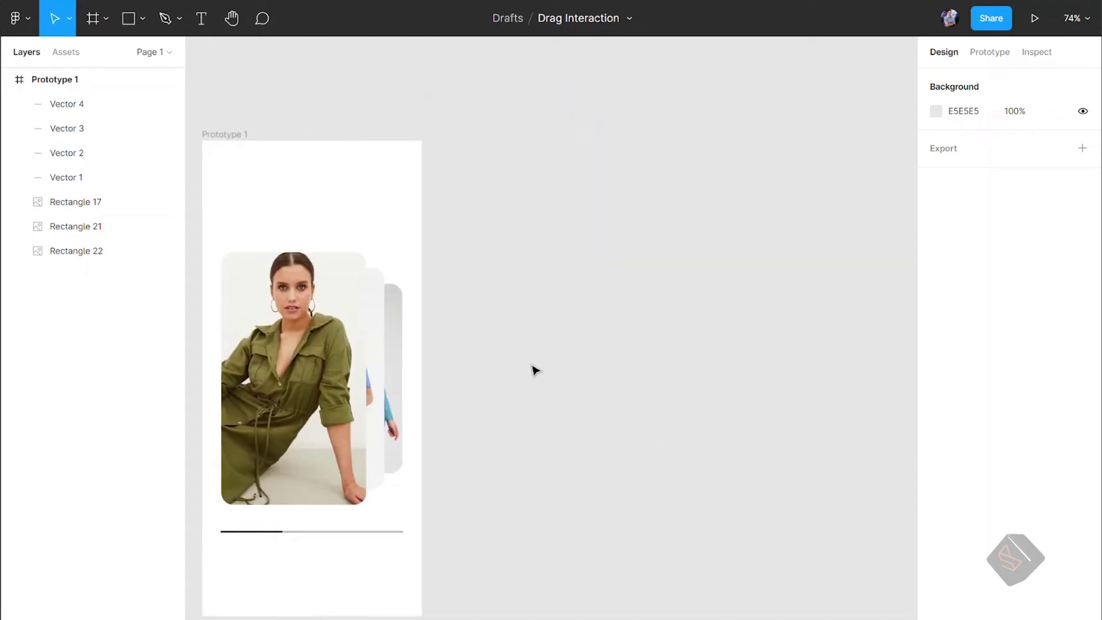
click(222, 135)
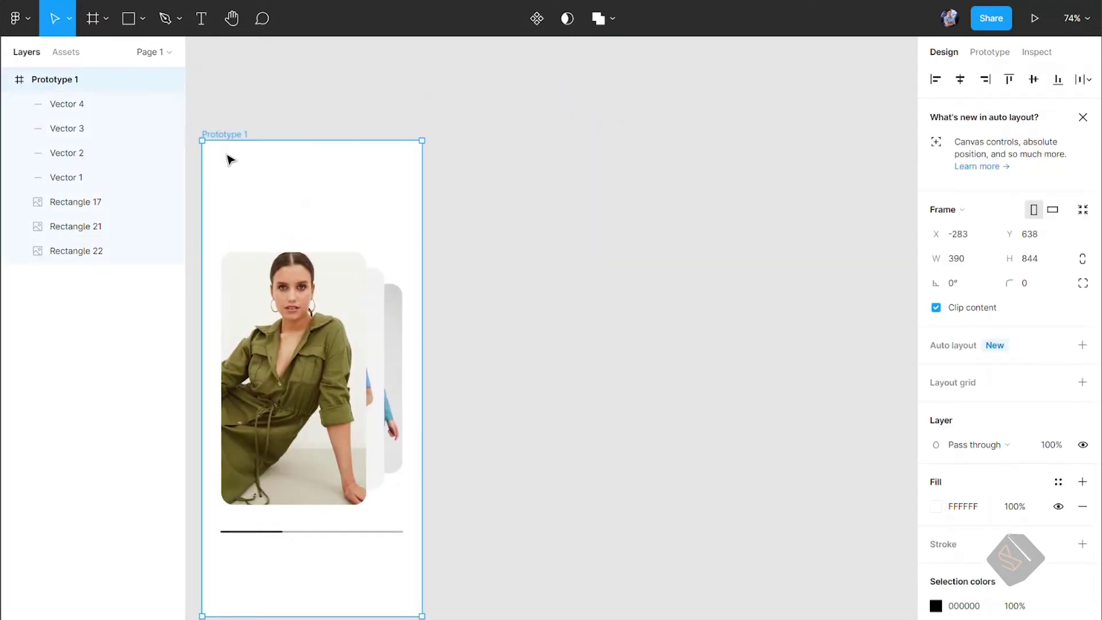
alt+drag(230, 159, 729, 193)
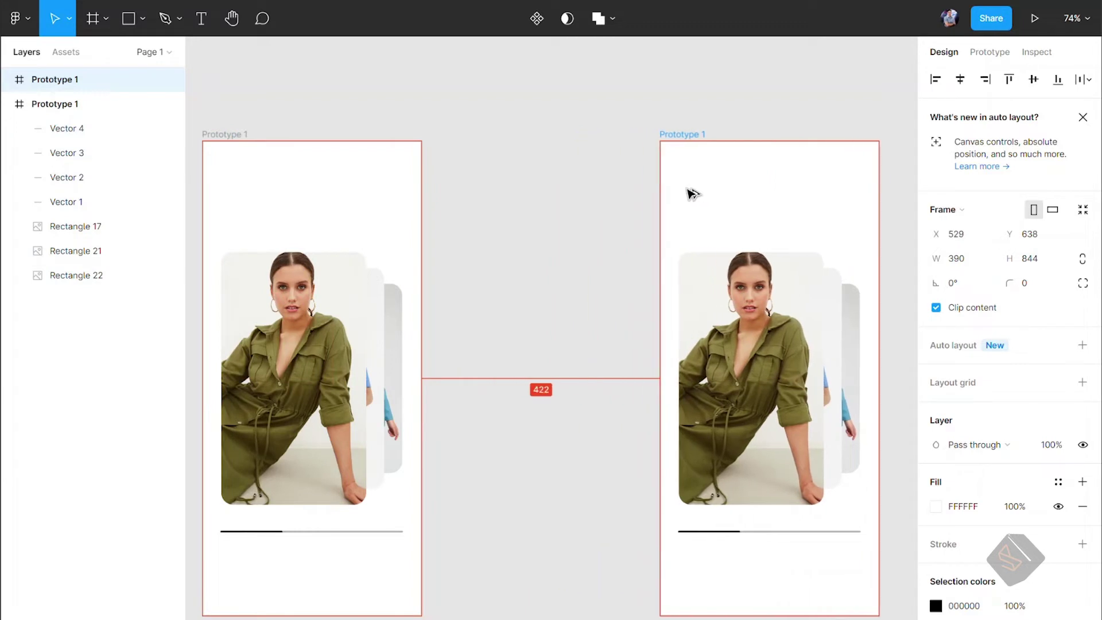
drag(729, 192, 760, 190)
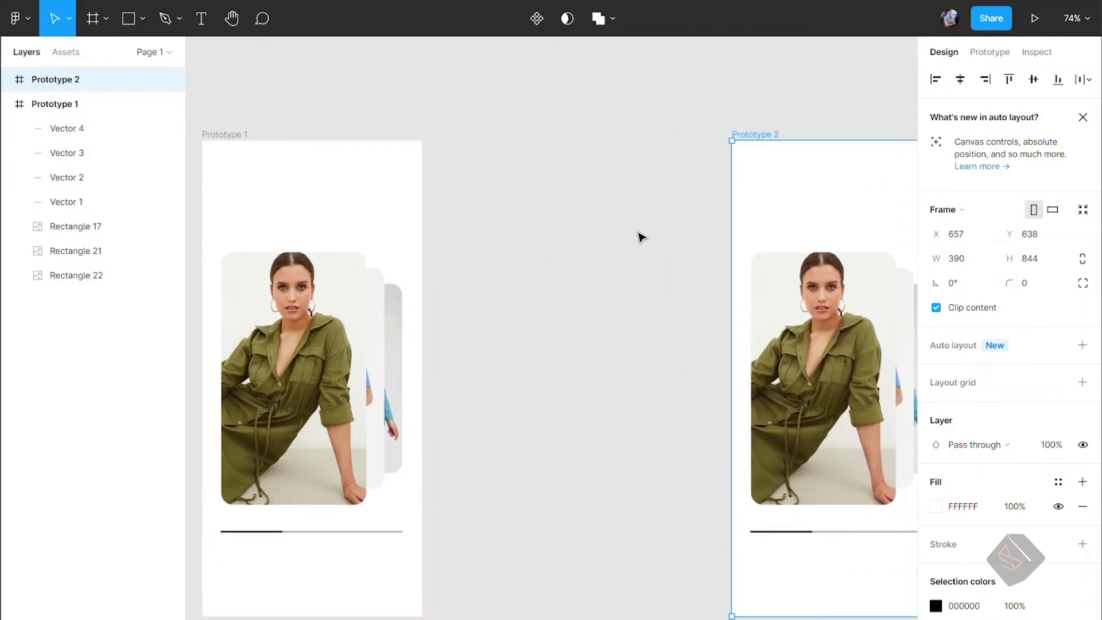
- Pull Prototype 2's green-dress card out to the left and rotate it 45°
click(642, 238)
click(824, 335)
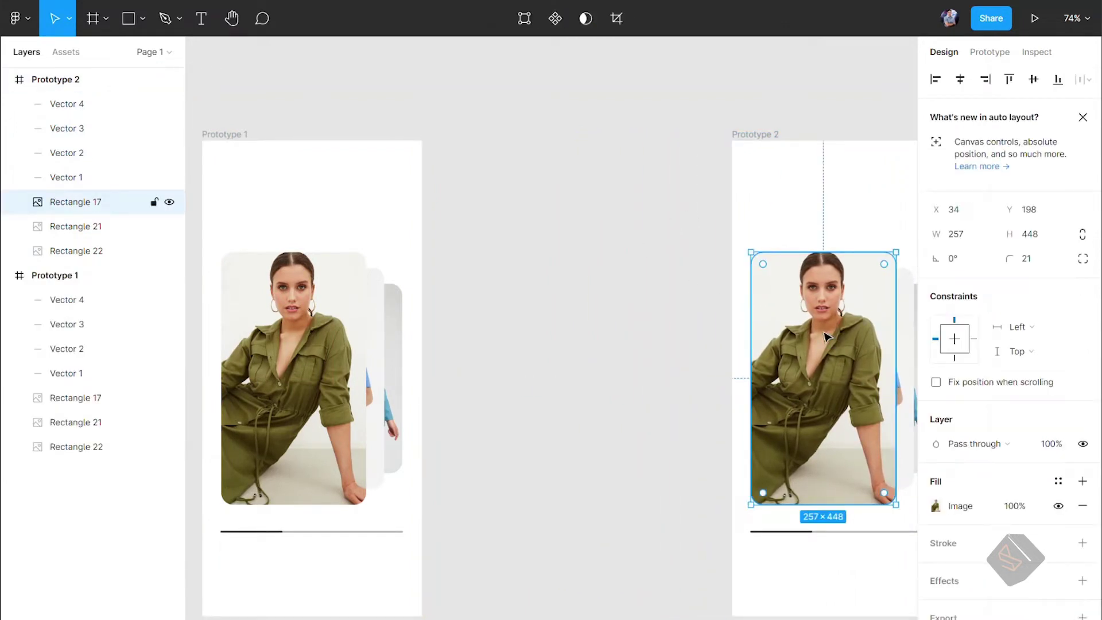
drag(825, 336, 577, 338)
click(954, 260)
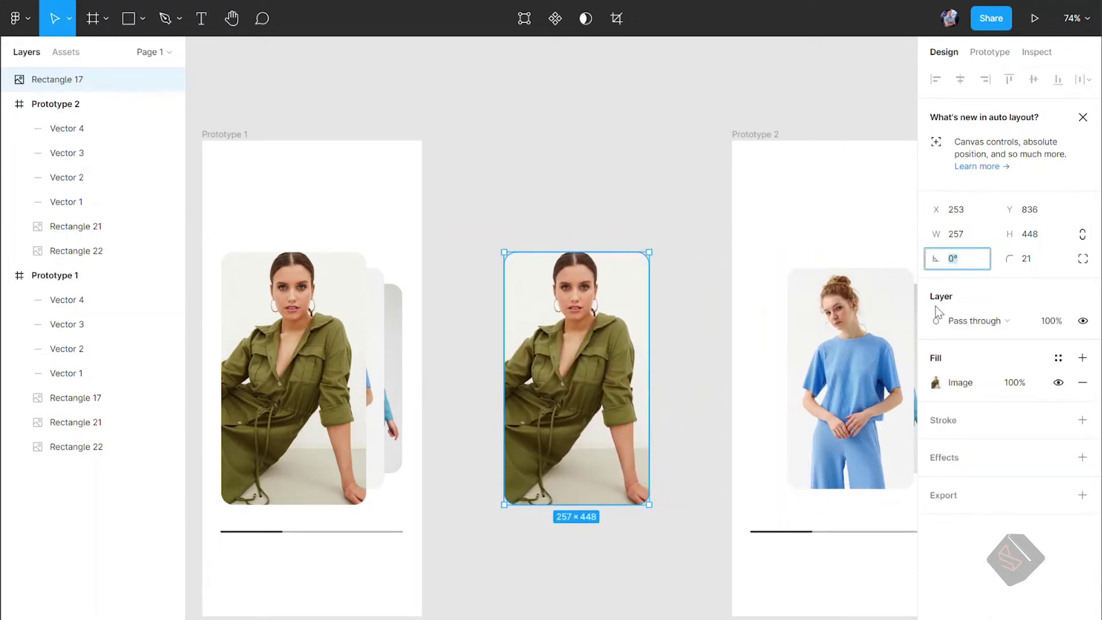
text(45)
key(Return)
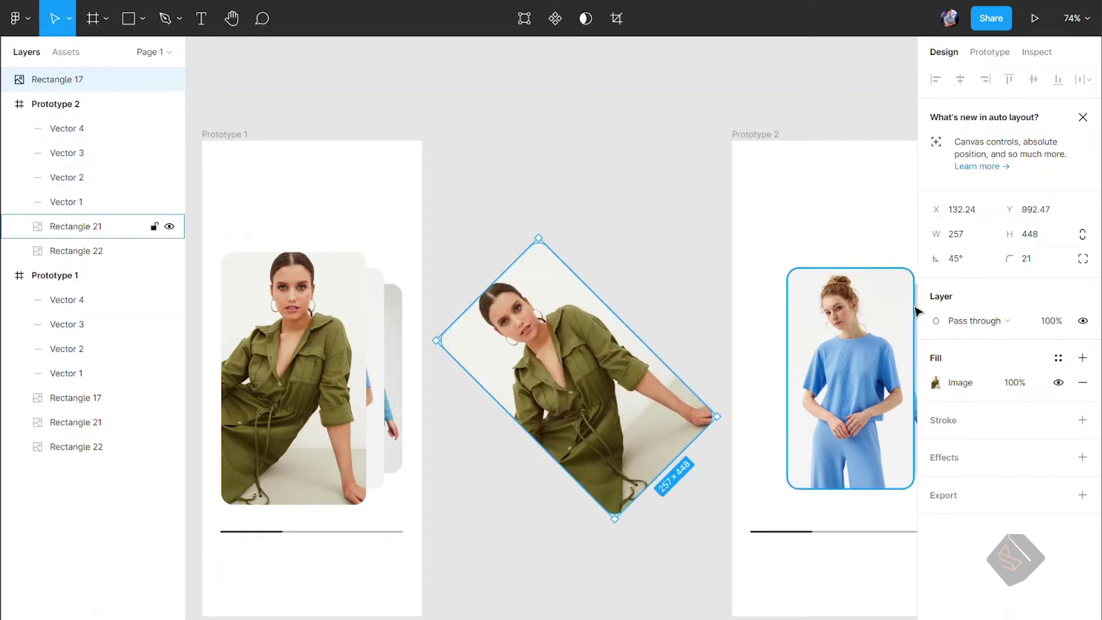
- Move the rotated card back into Prototype 2 and turn off Clip content
scroll(624, 254, right, 1)
scroll(624, 255, right, 2)
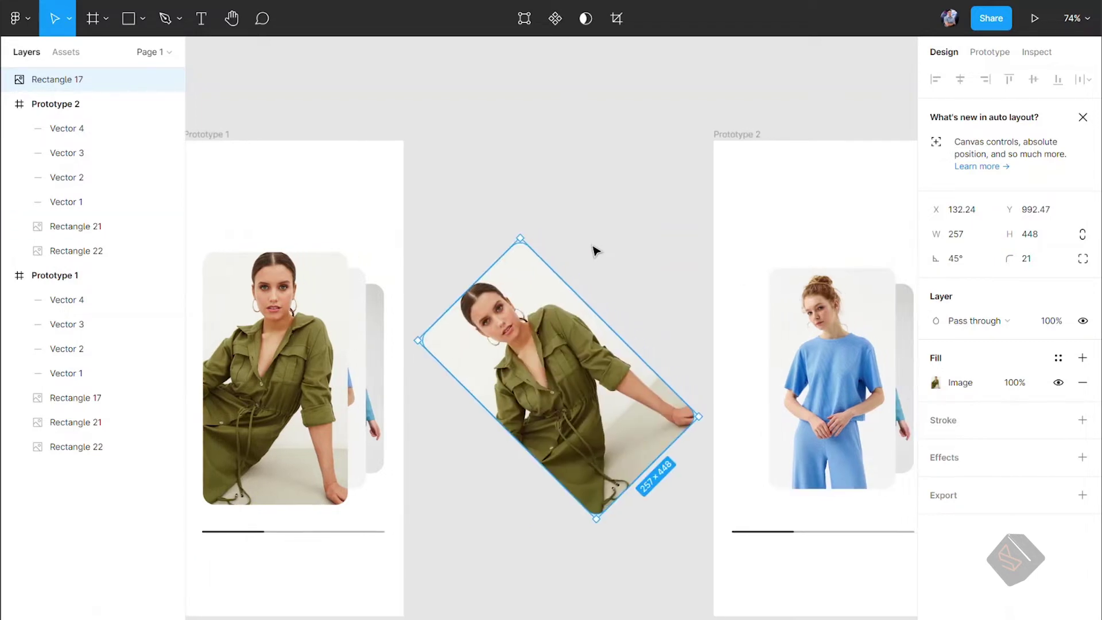
drag(61, 85, 60, 115)
click(66, 82)
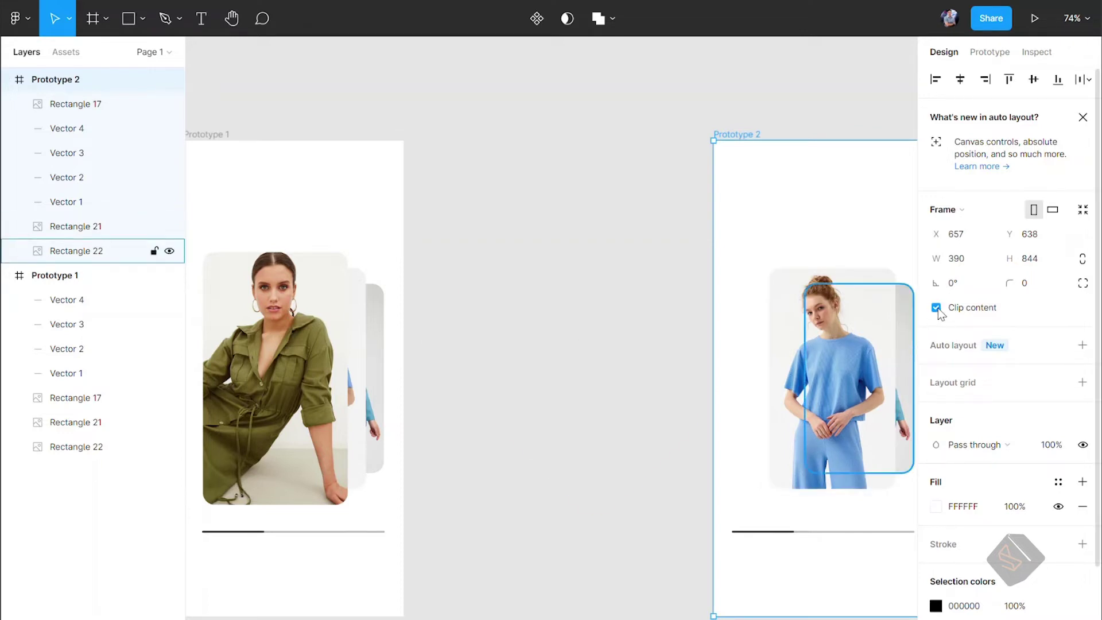
click(936, 309)
click(613, 242)
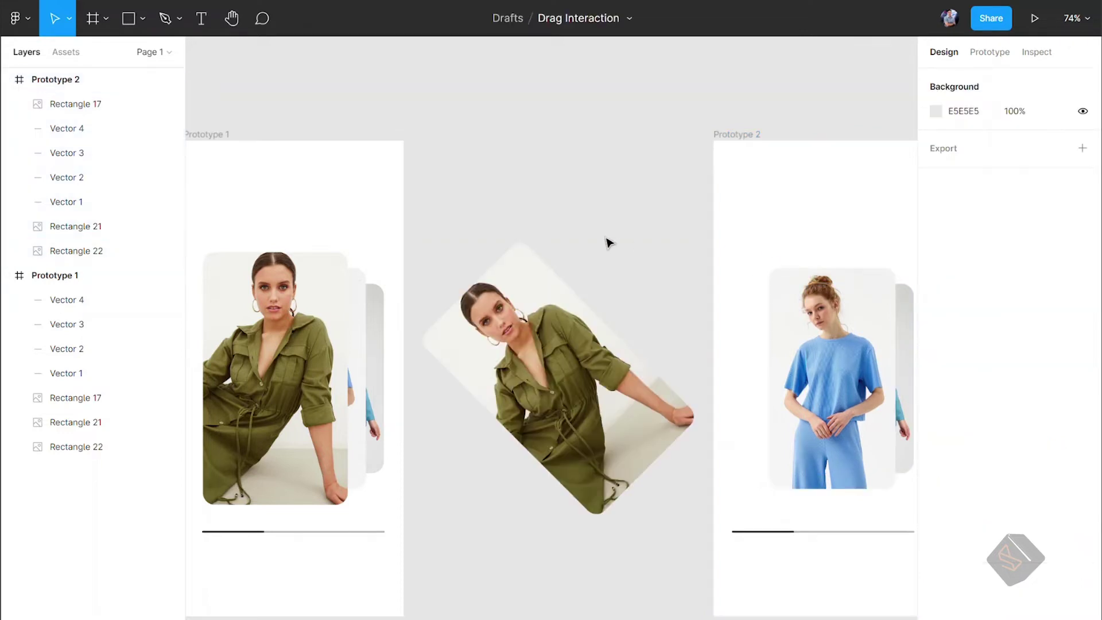
- Copy Prototype 1's front green-dress card and paste it into Prototype 2
scroll(580, 245, left, 1)
click(308, 350)
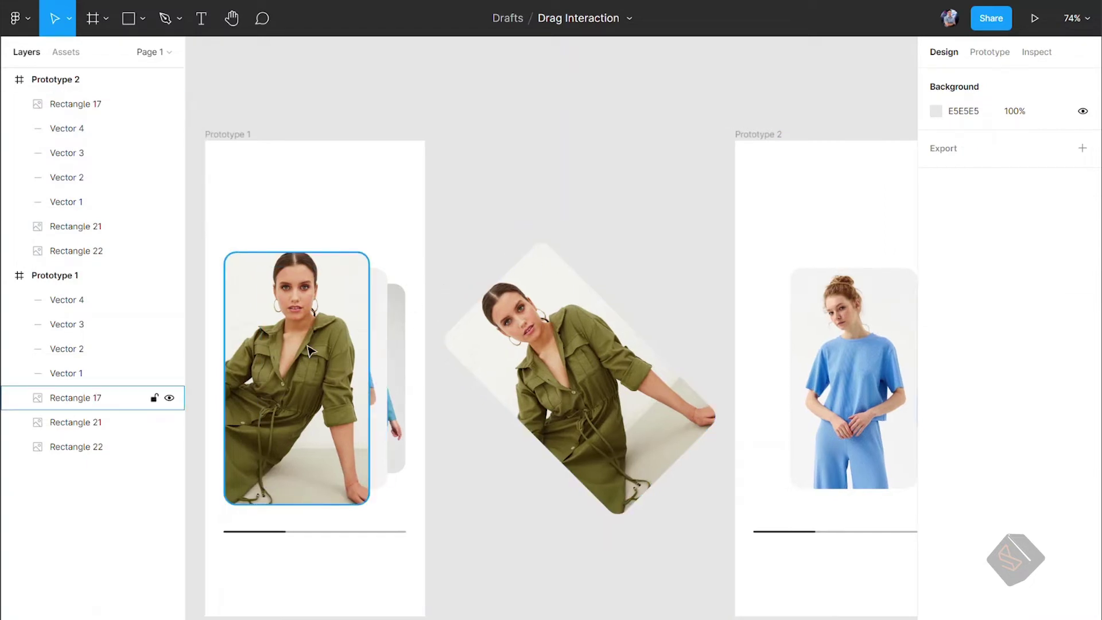
click(308, 350)
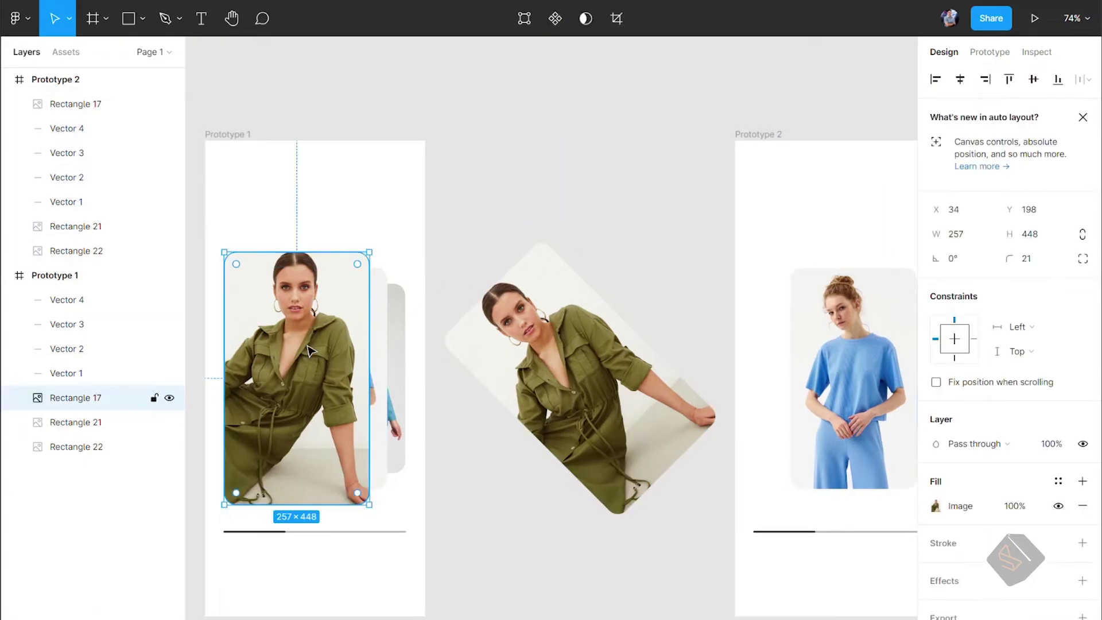
click(768, 135)
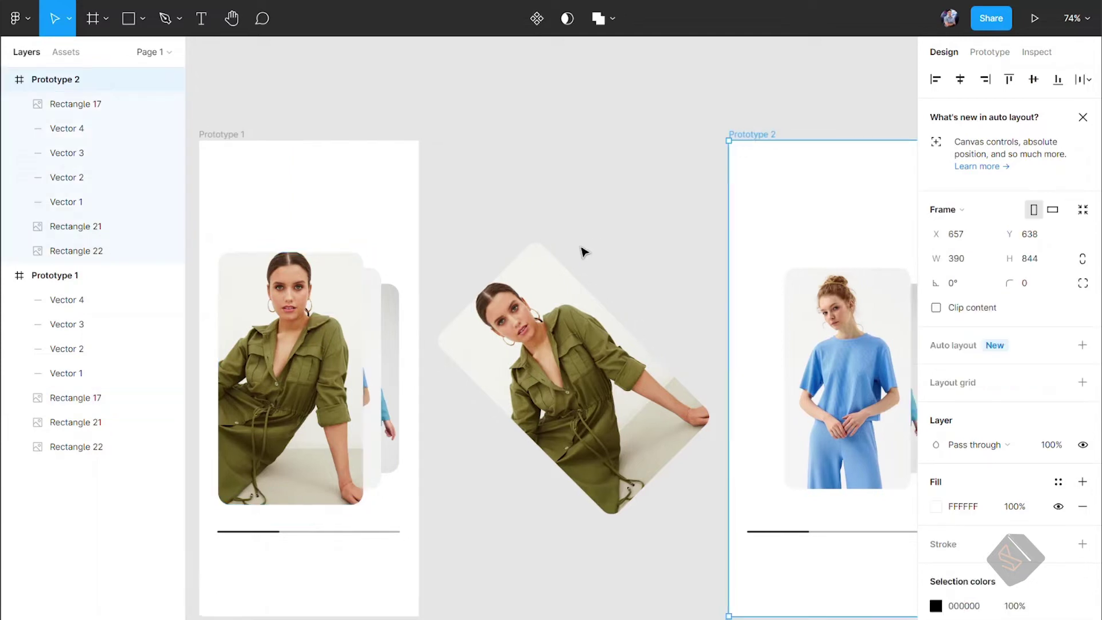
scroll(569, 257, right, 2)
key(ctrl+v)
scroll(551, 276, right, 4)
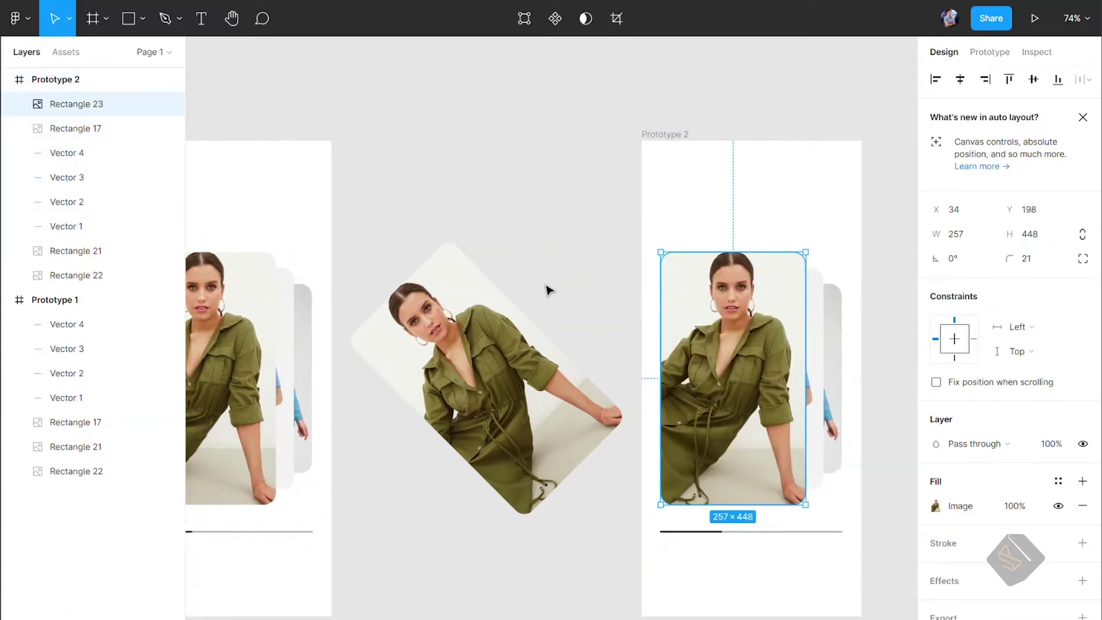
scroll(553, 304, right, 3)
scroll(849, 351, up, 3)
scroll(798, 352, up, 3)
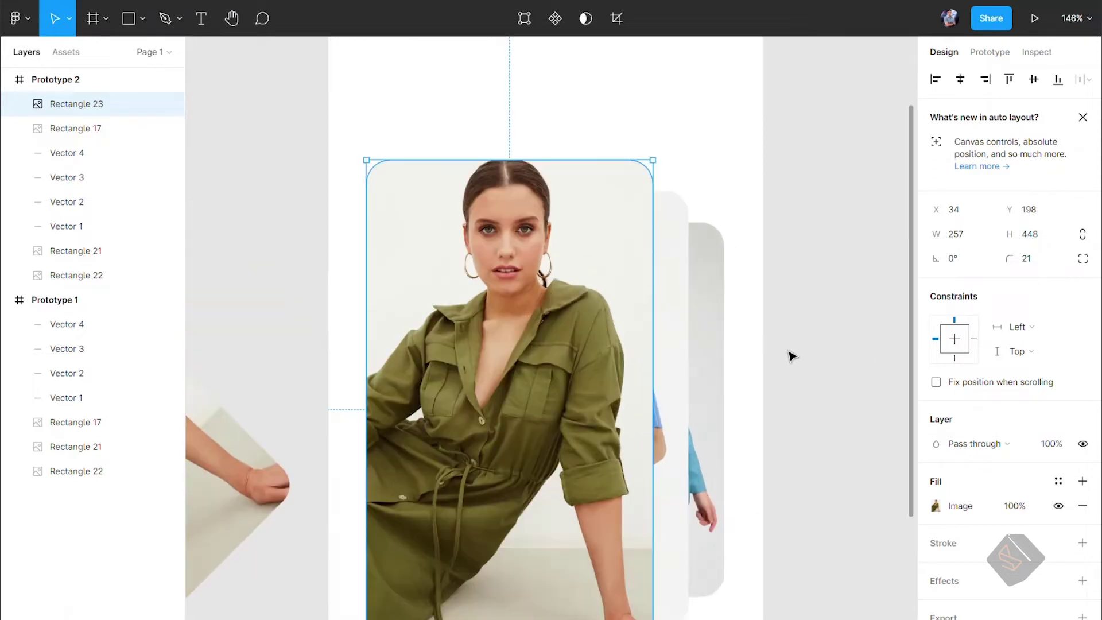
- Shift Prototype 2's back card left and resize the middle card to match the front card
click(725, 348)
drag(712, 358, 682, 364)
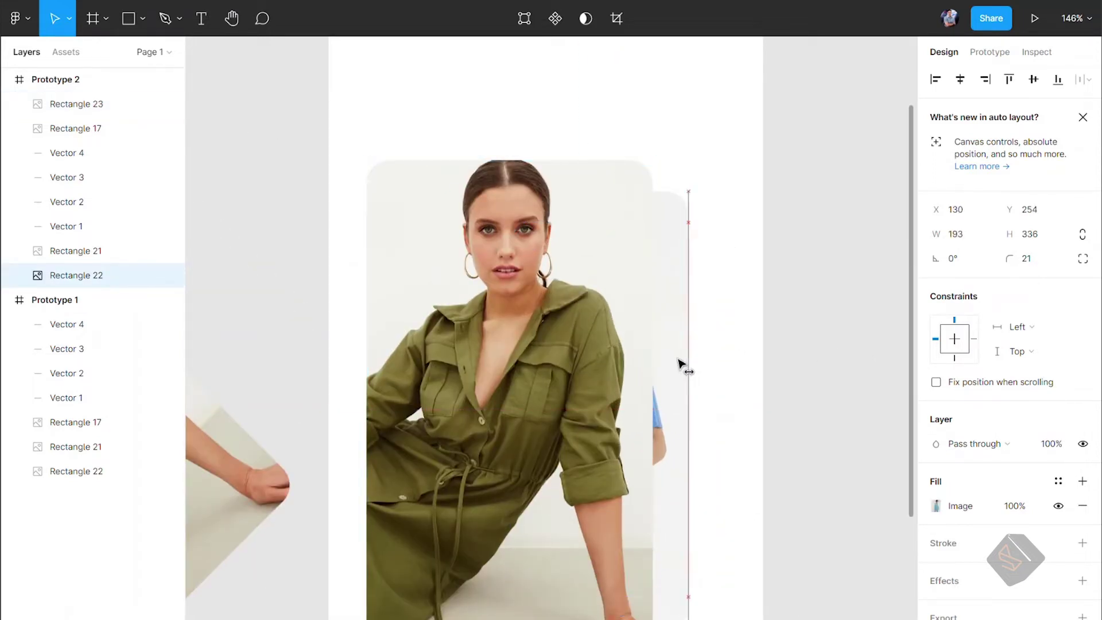
click(822, 277)
click(679, 230)
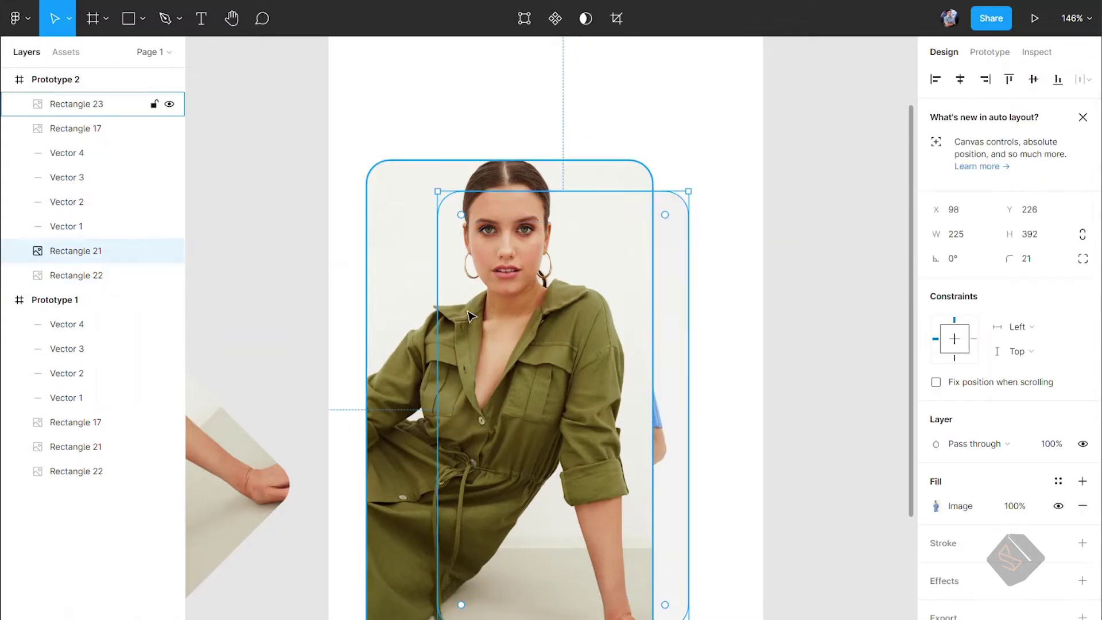
drag(434, 331, 366, 331)
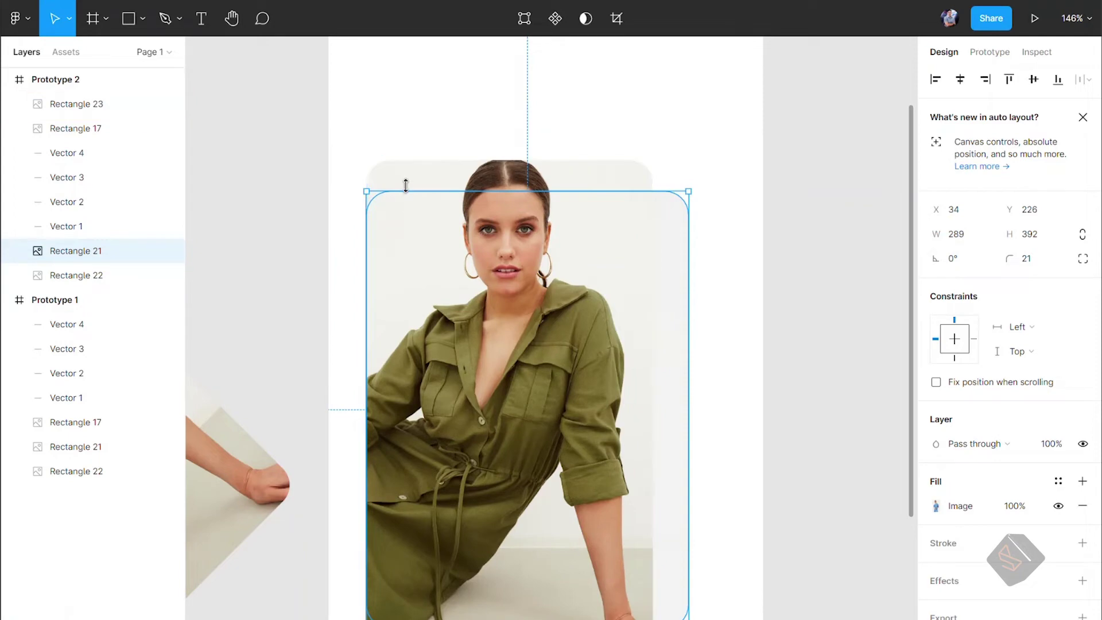
drag(407, 192, 410, 160)
scroll(436, 344, down, 3)
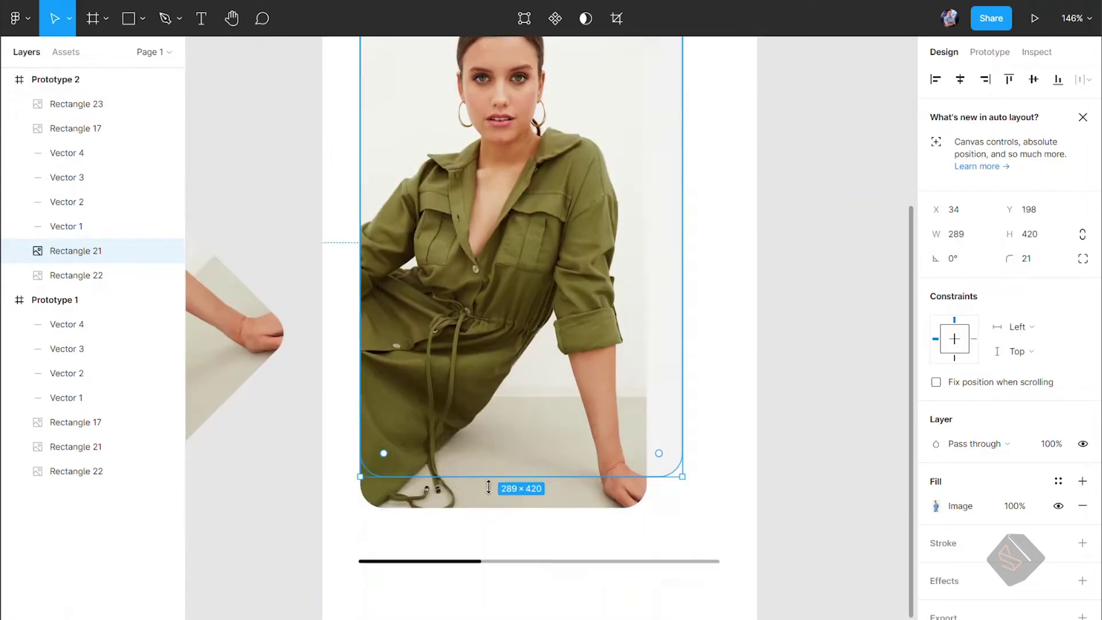
drag(489, 476, 488, 508)
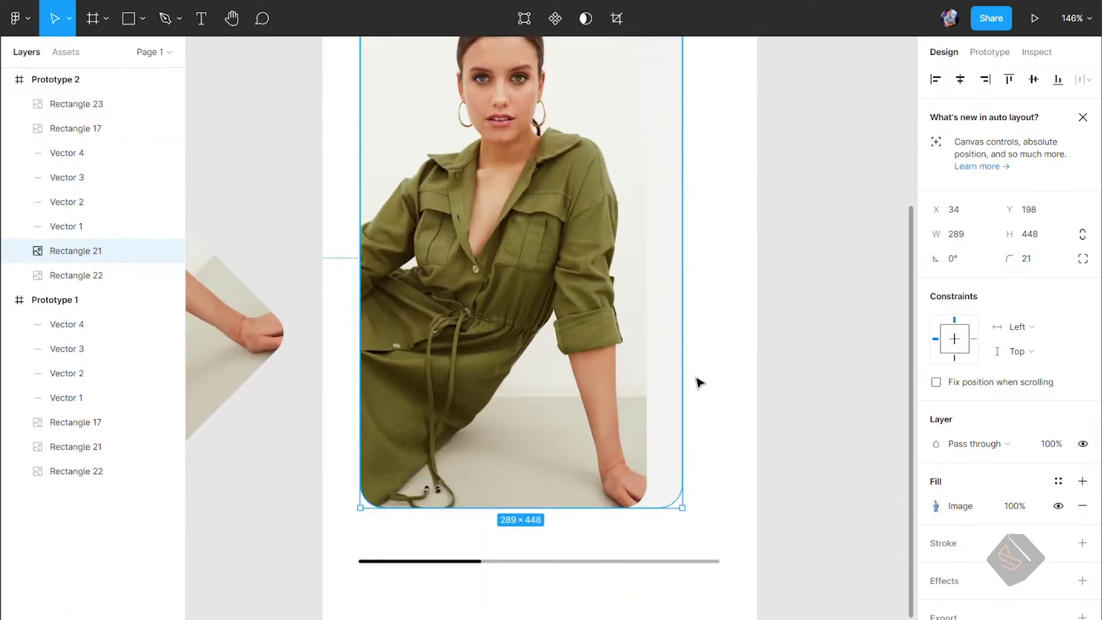
drag(682, 381, 653, 393)
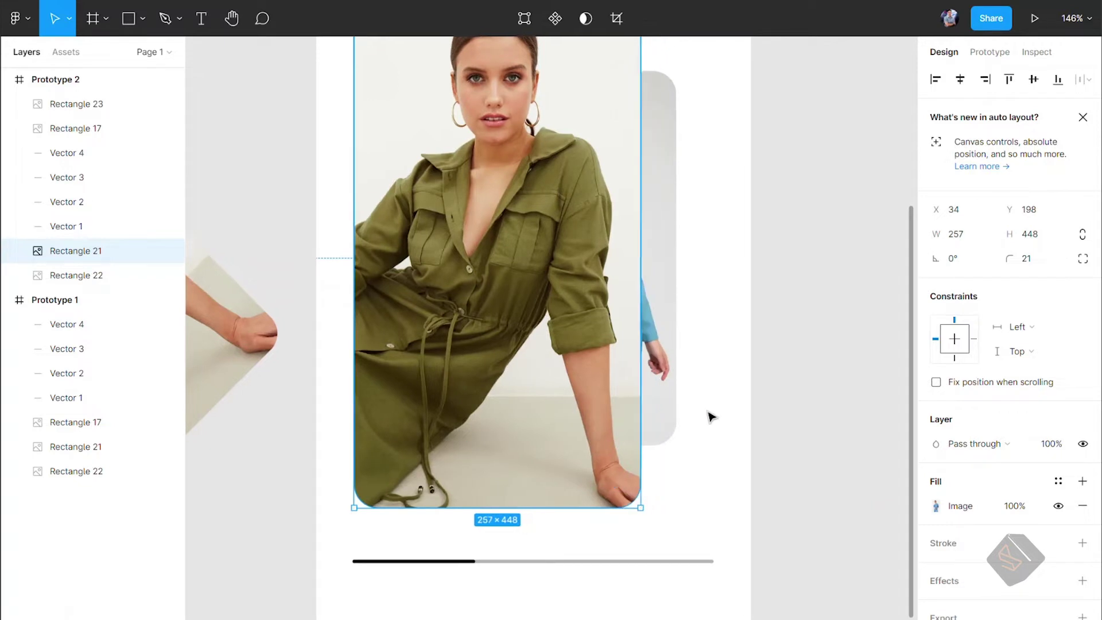
click(711, 416)
- Delete the olive-dress card and set the third progress segment to 100% opacity
click(552, 404)
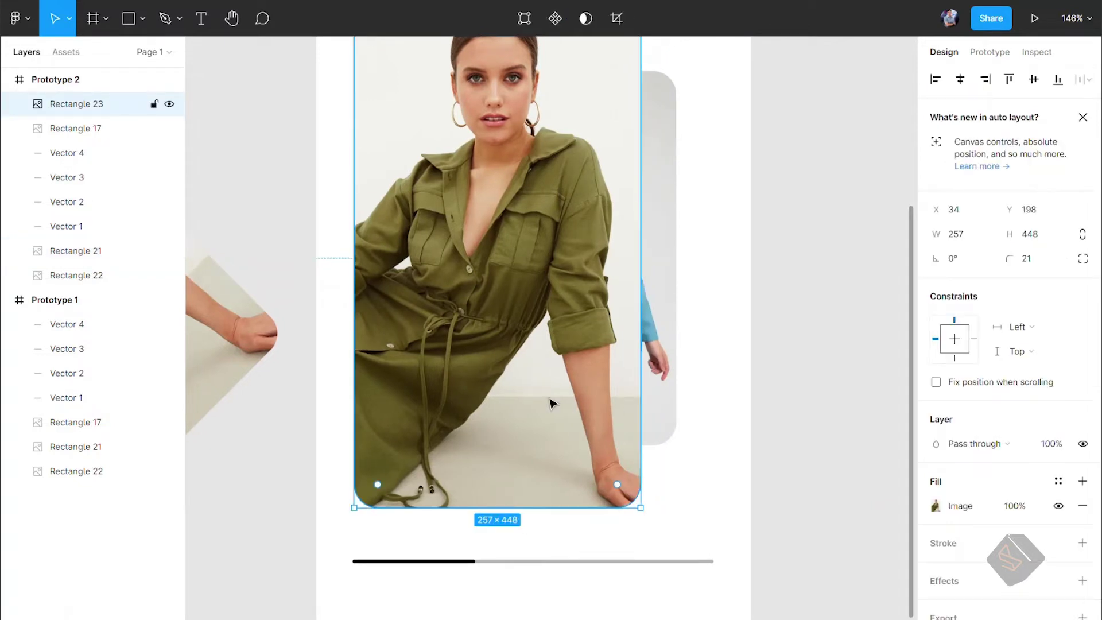
key(Delete)
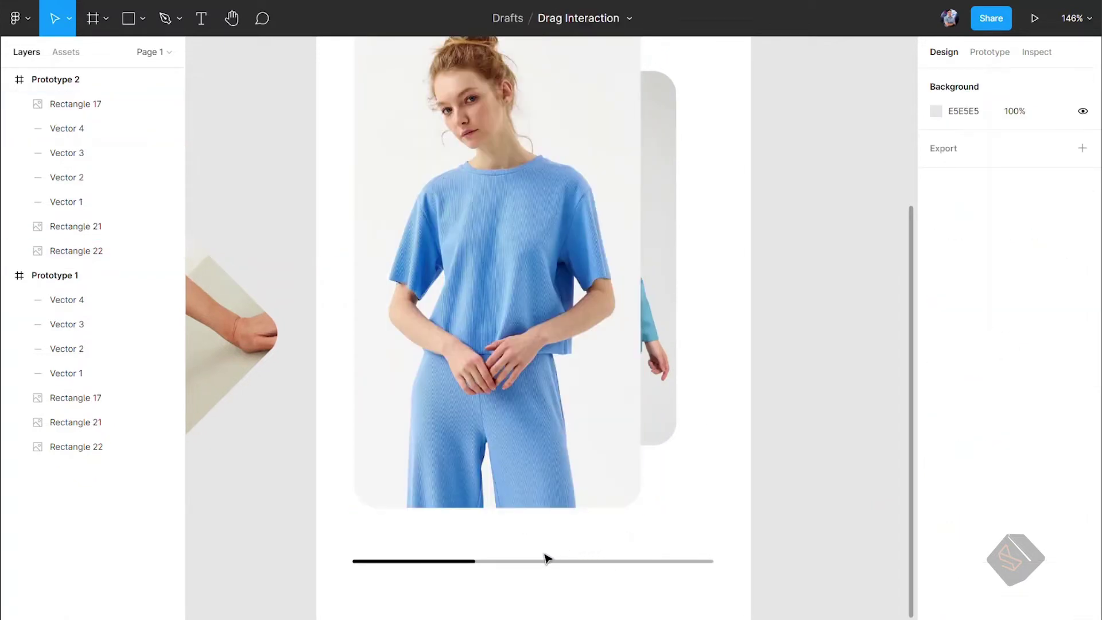
click(544, 566)
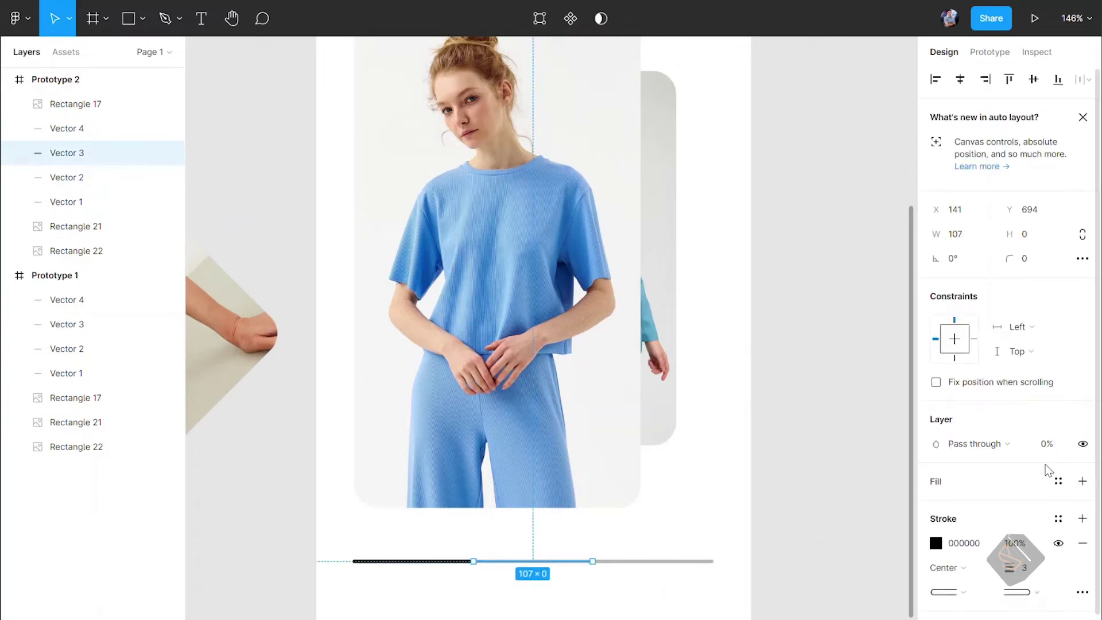
click(1049, 446)
text(0)
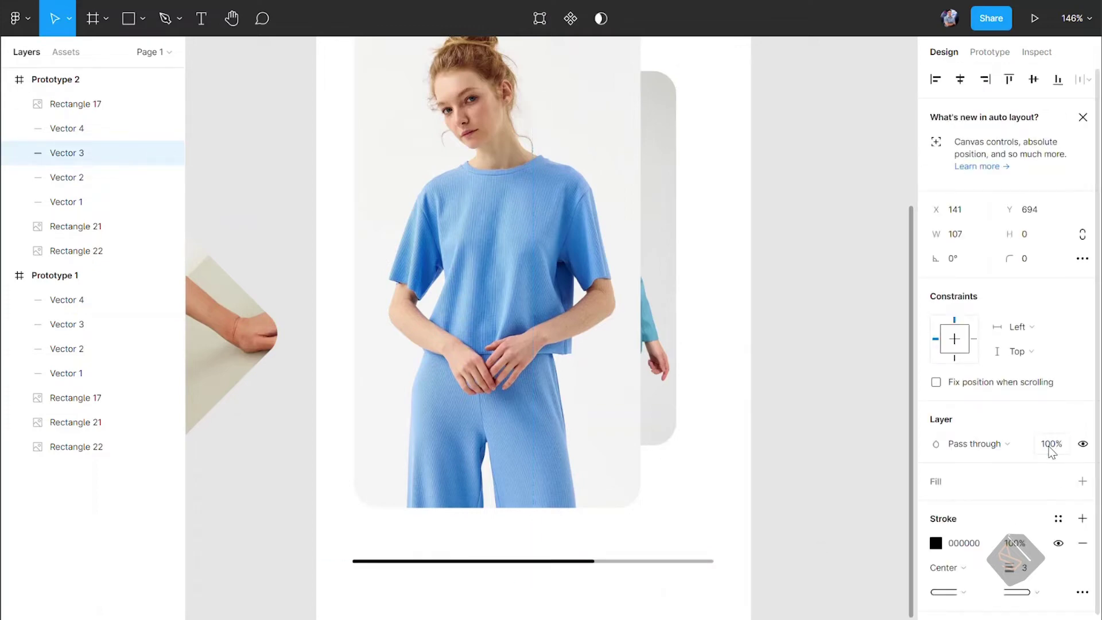
key(Return)
click(849, 442)
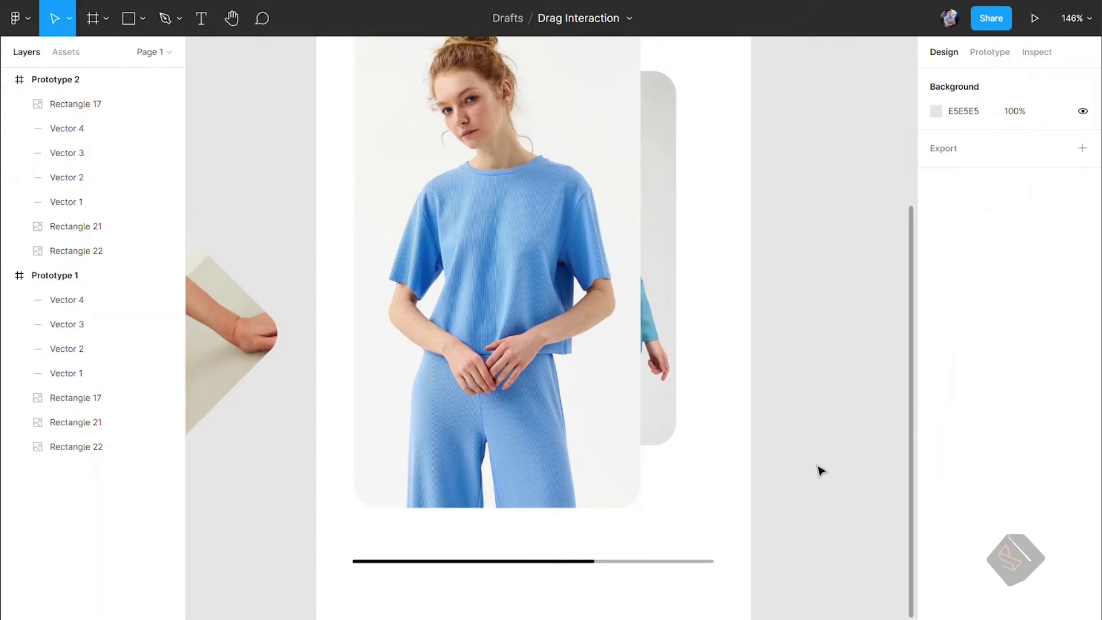
scroll(817, 470, down, 3)
- Link Prototype 1's green-dress card to Prototype 2 with an On drag, Smart animate interaction
scroll(816, 470, down, 2)
scroll(816, 473, down, 2)
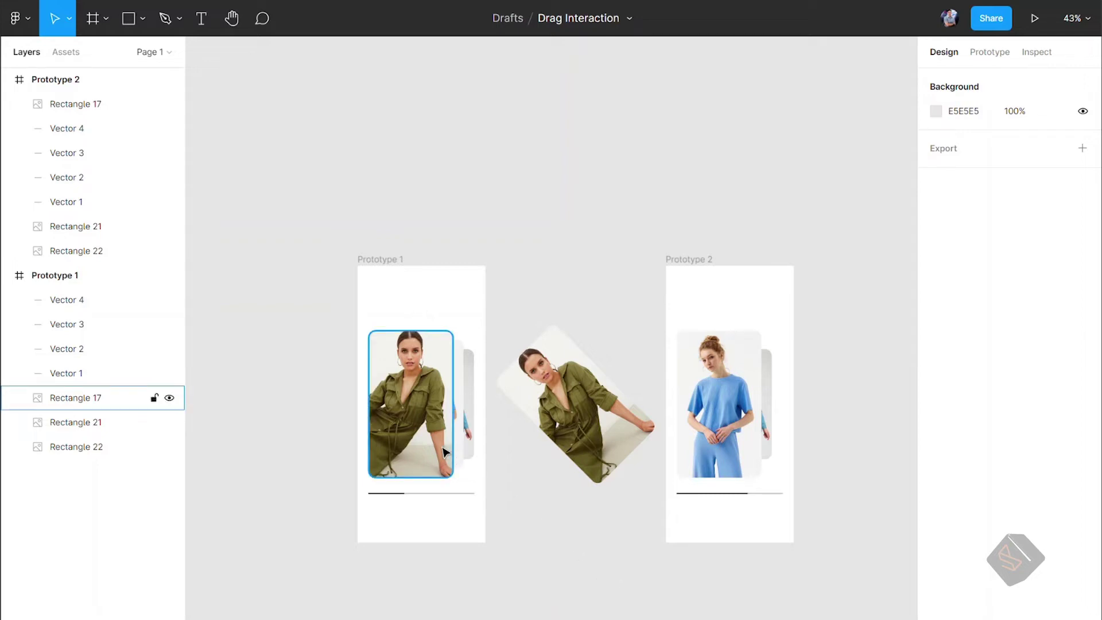
click(419, 442)
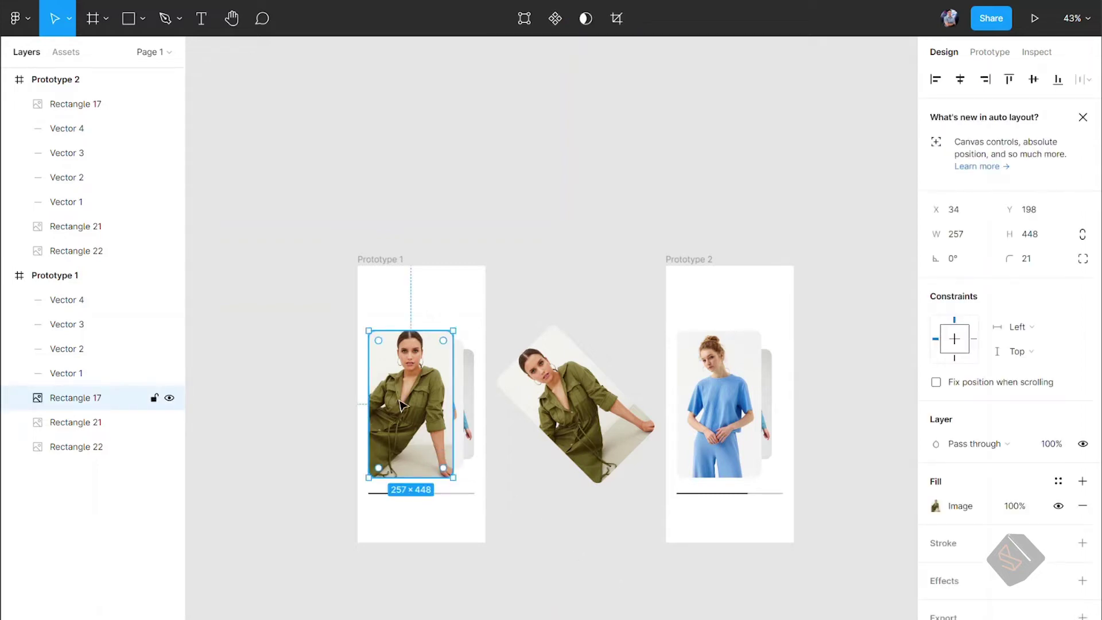
click(990, 52)
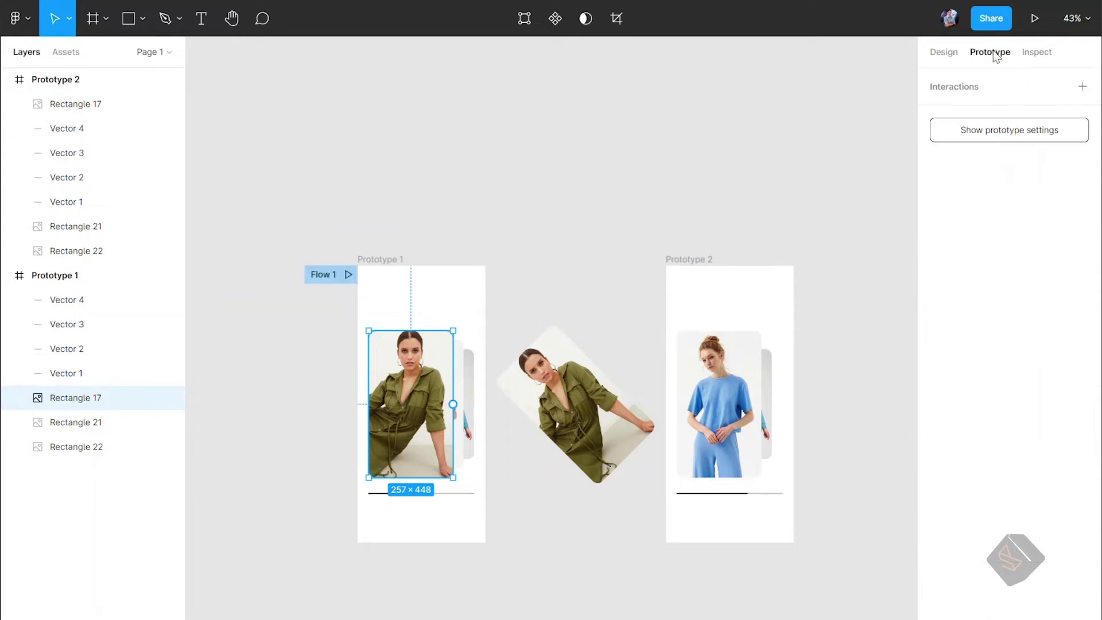
drag(453, 403, 677, 410)
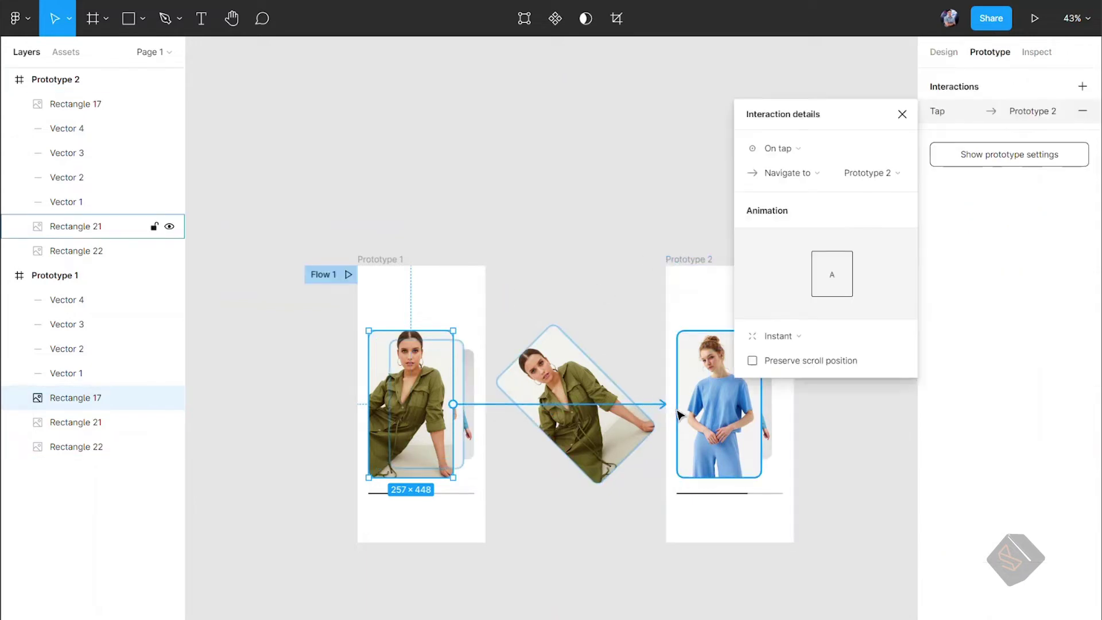
click(795, 151)
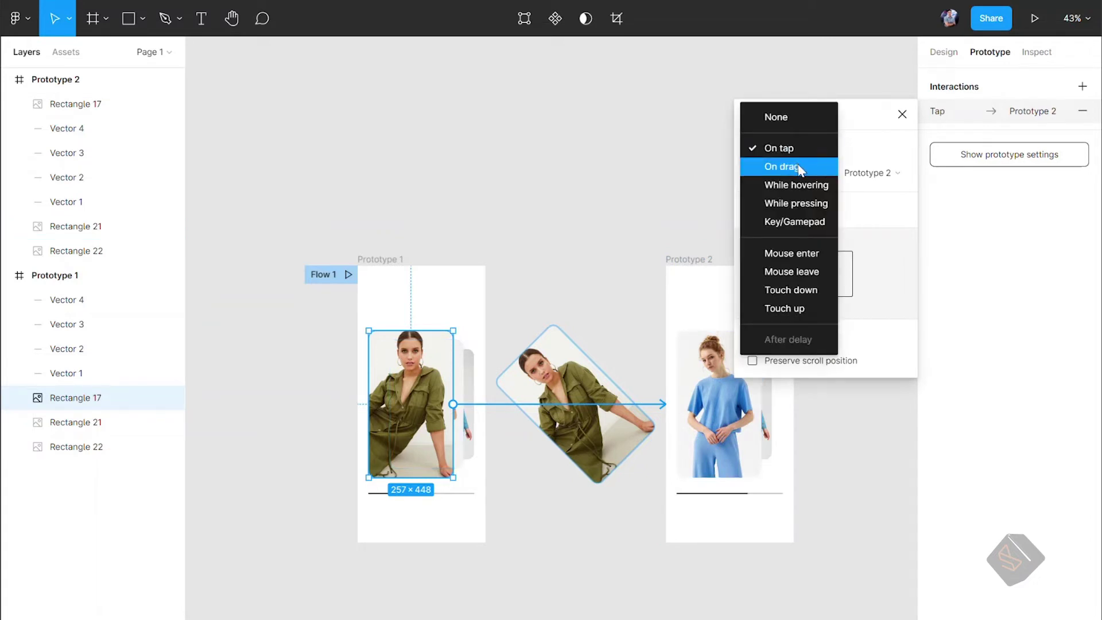
click(799, 168)
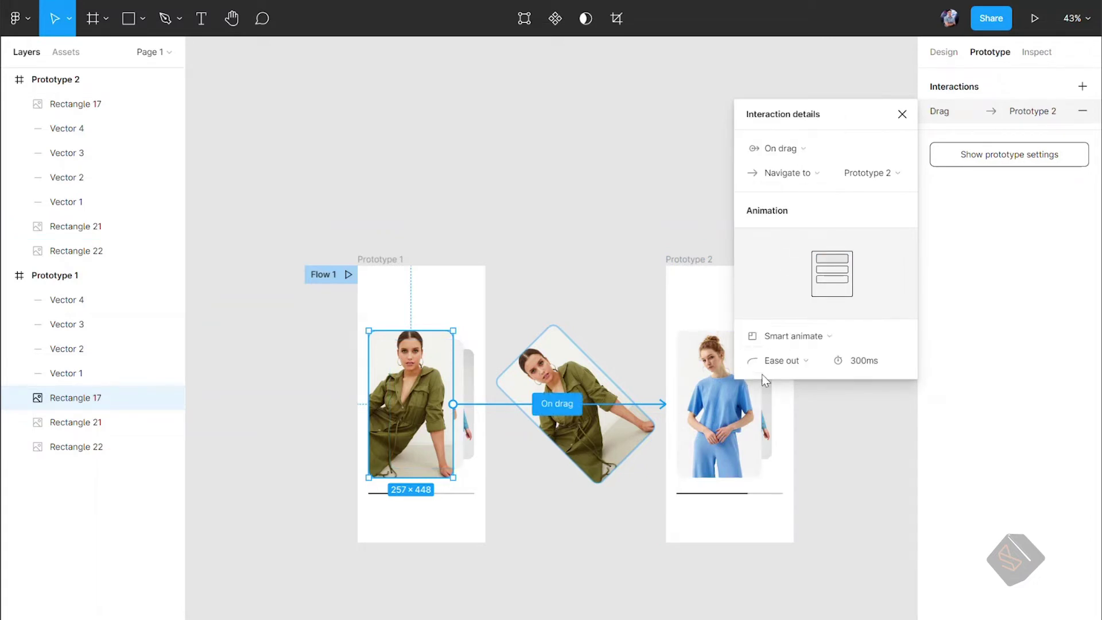
- Close the interaction details and swipe the green-dress card away in the preview
click(902, 115)
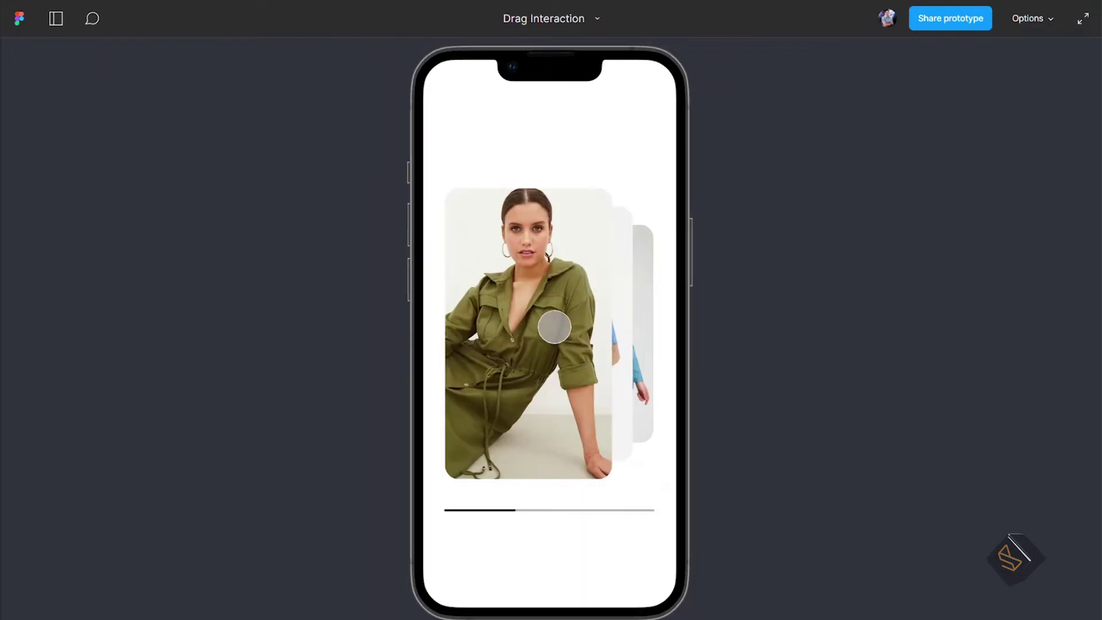
drag(559, 311, 369, 373)
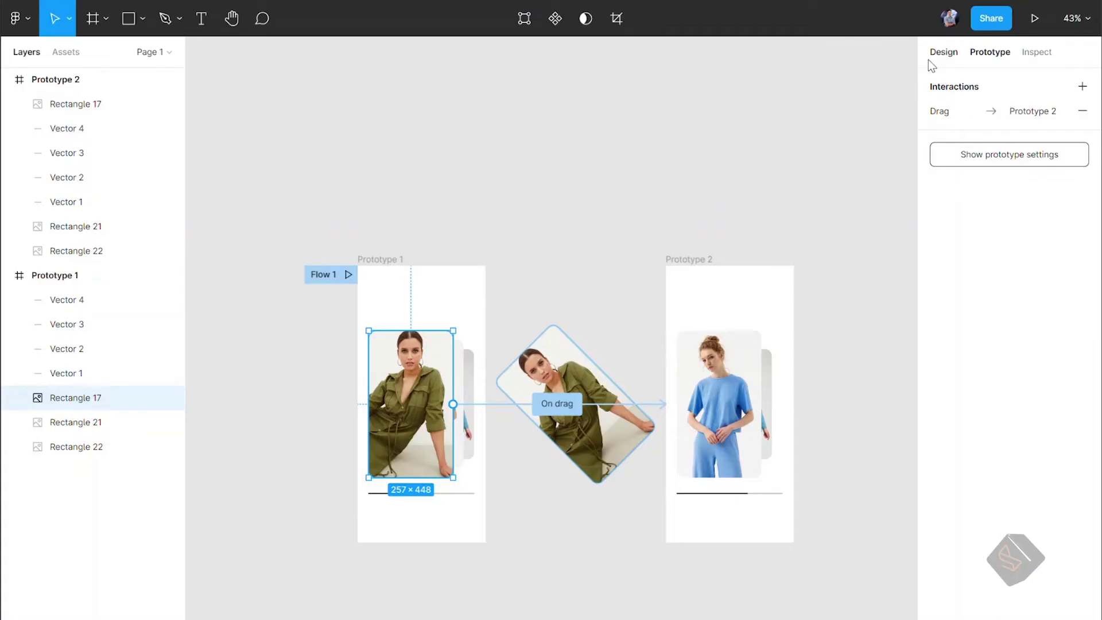
- Duplicate Prototype 2 as Prototype 3 to its right and delete the rotated green-dress card
click(941, 52)
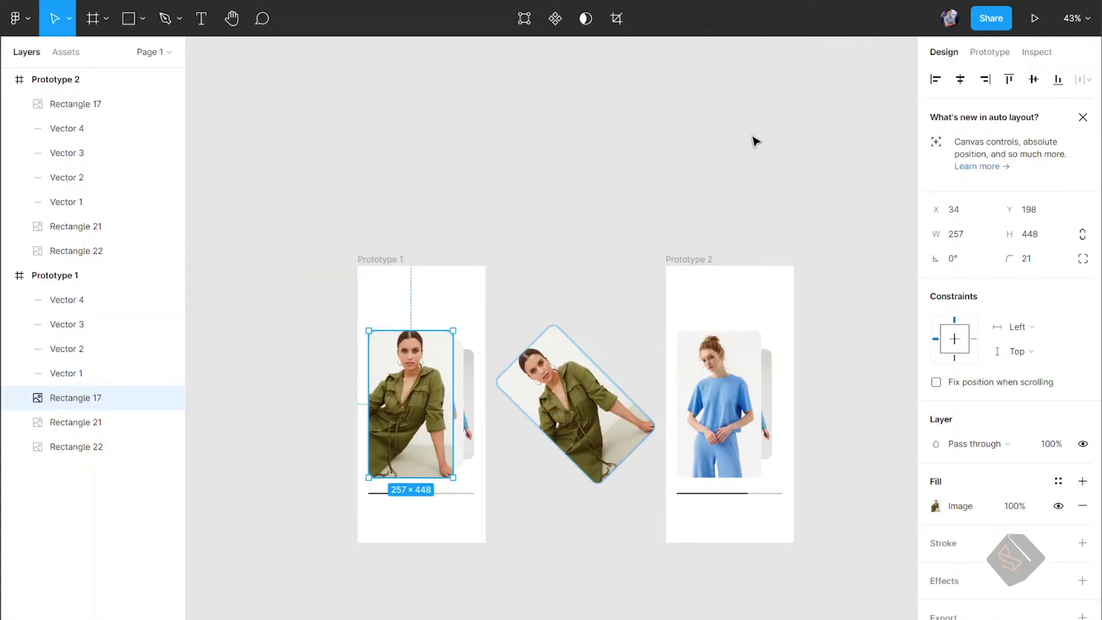
click(753, 138)
click(691, 258)
scroll(577, 282, right, 5)
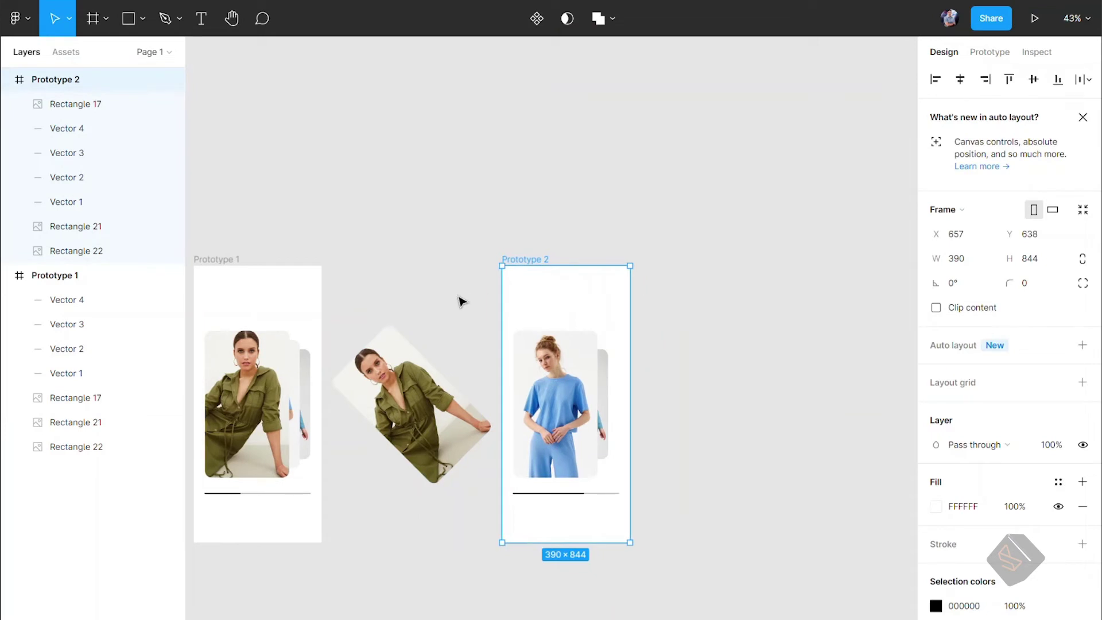
scroll(470, 303, right, 1)
key(ctrl+d)
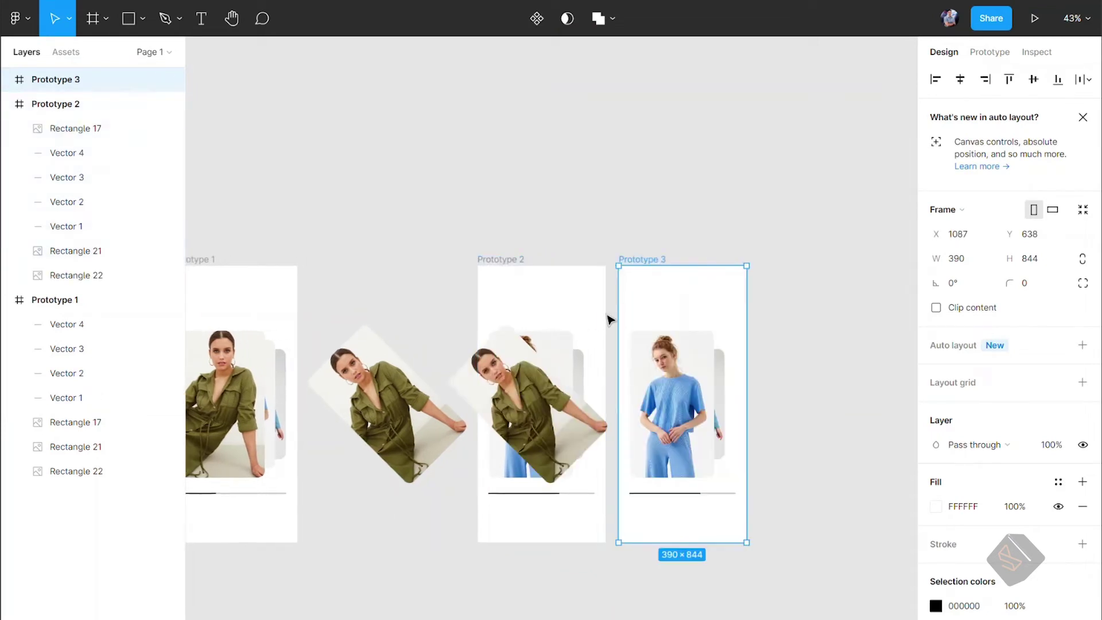
drag(657, 299, 837, 323)
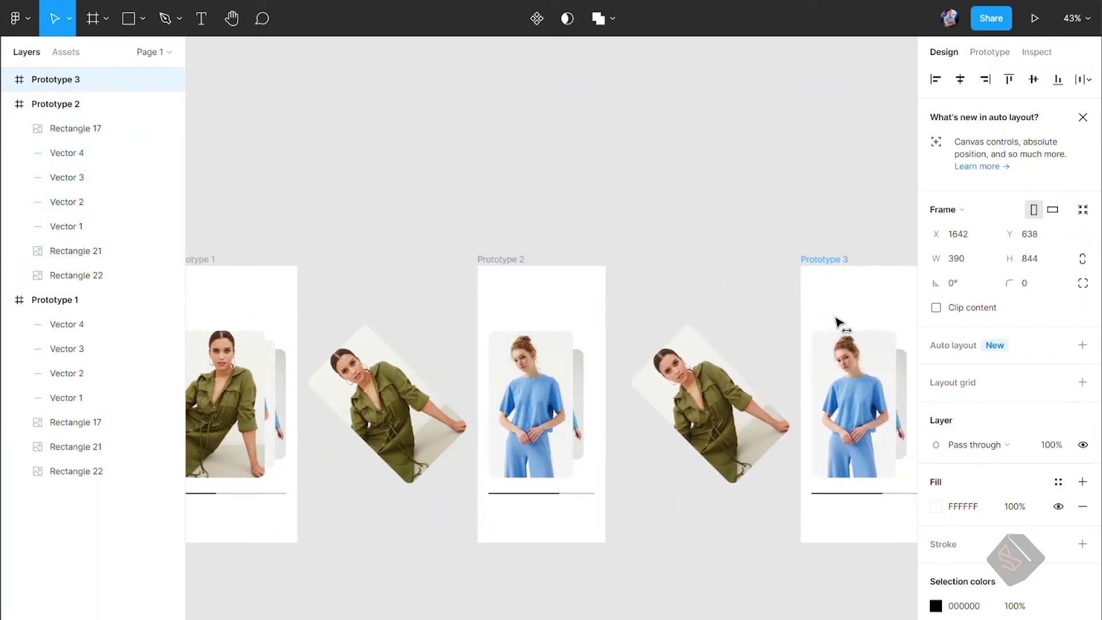
scroll(745, 319, right, 5)
click(522, 270)
click(502, 390)
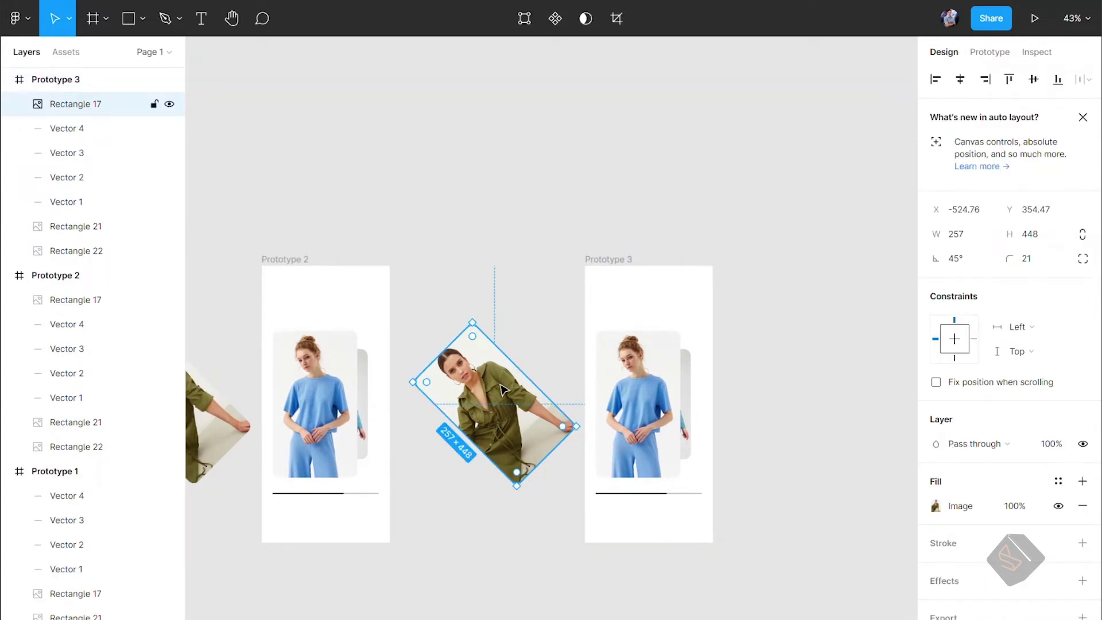
key(Delete)
- Rotate Prototype 3's blue-outfit card 45° outside the frame, keeping it inside Prototype 3
scroll(591, 408, up, 3)
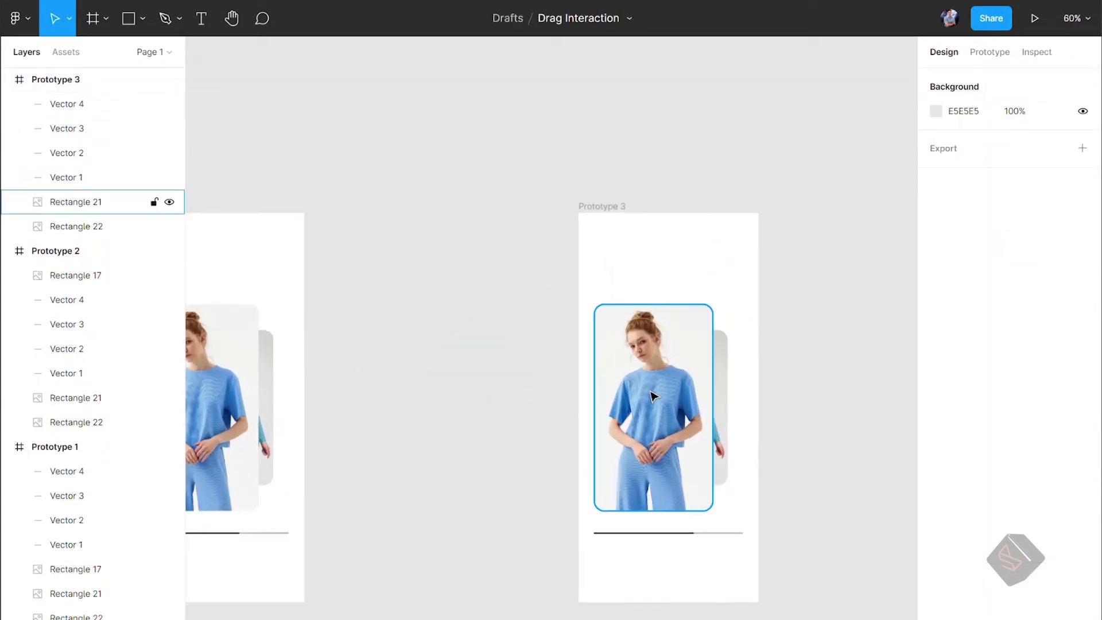
drag(653, 396, 456, 372)
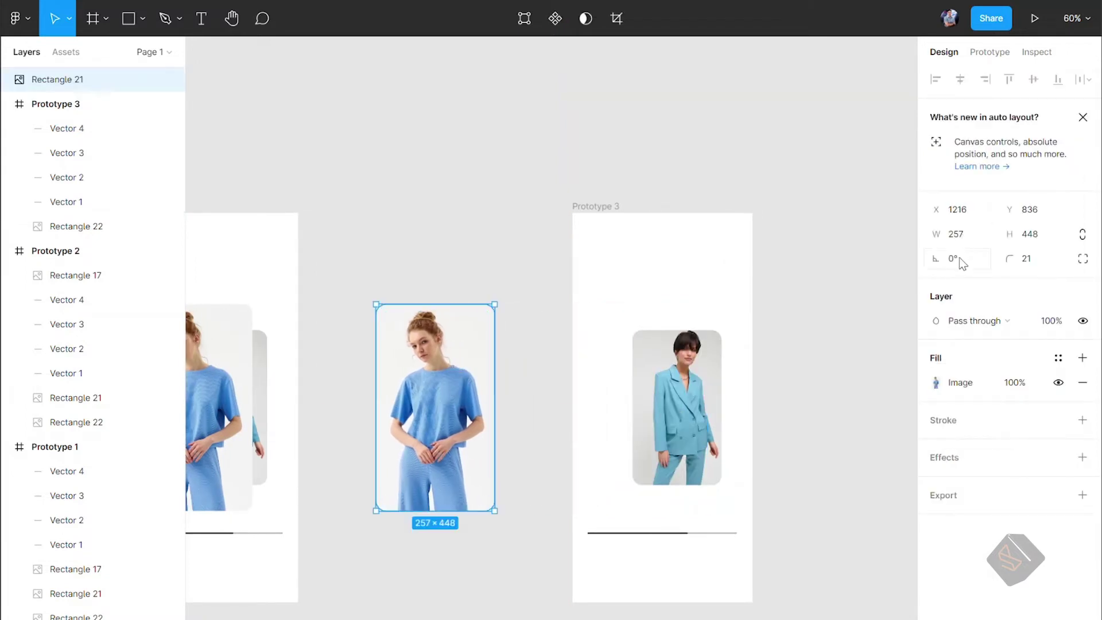
click(963, 264)
text(5)
key(Return)
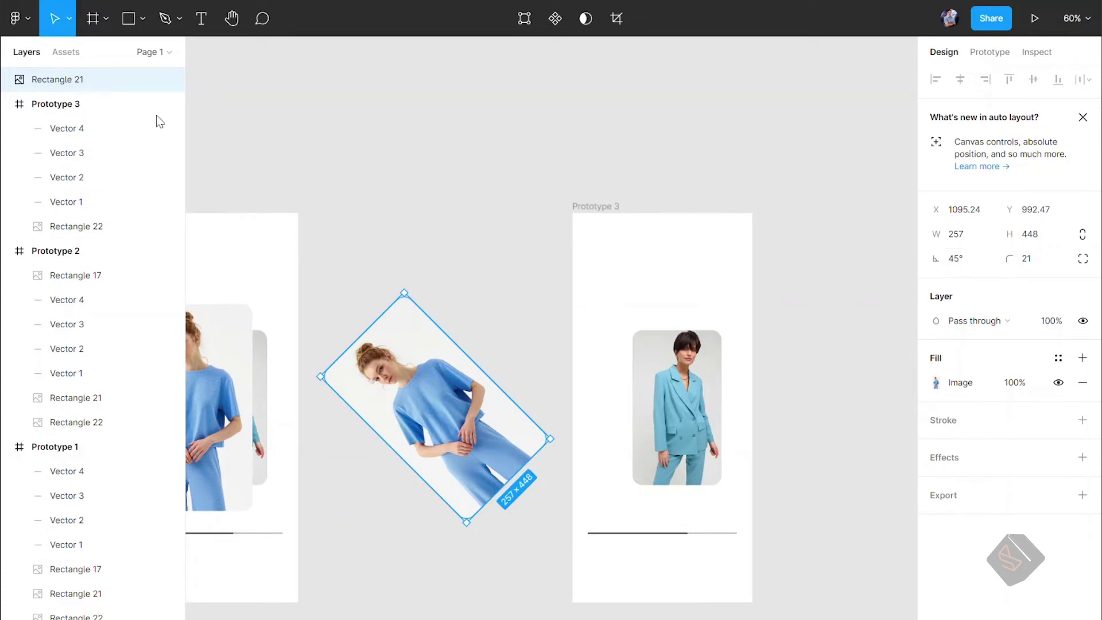
mouse_move(57, 79)
mouse_move(60, 86)
mouse_down()
mouse_move(63, 119)
mouse_move(64, 86)
mouse_up()
click(66, 81)
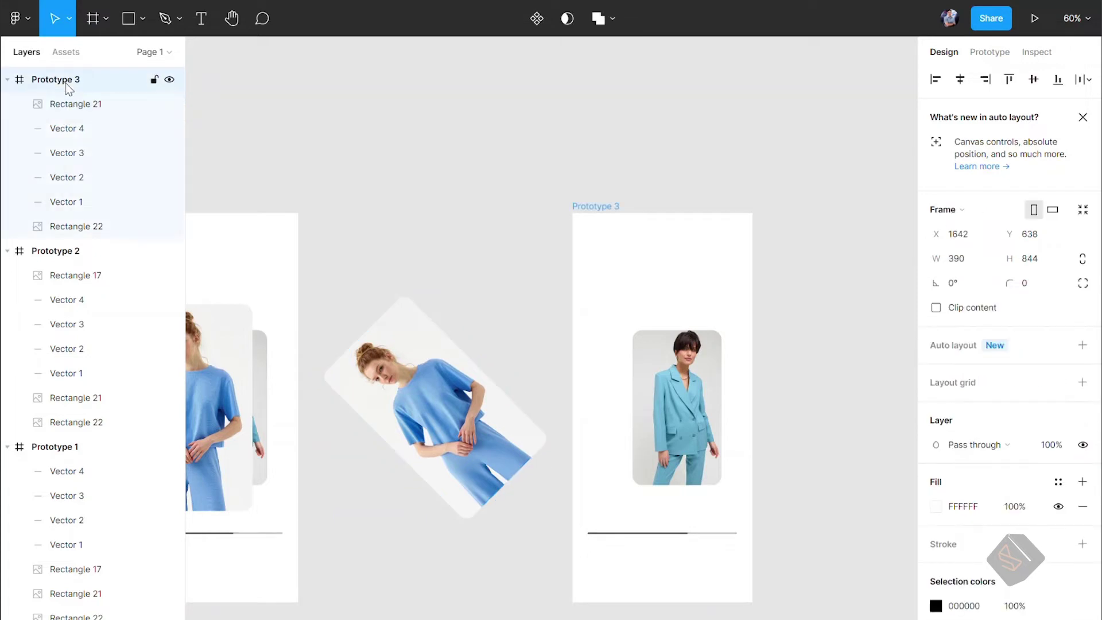
click(453, 231)
- Take the blue-outfit card from Prototype 2 for pasting into Prototype 3
scroll(545, 295, left, 1)
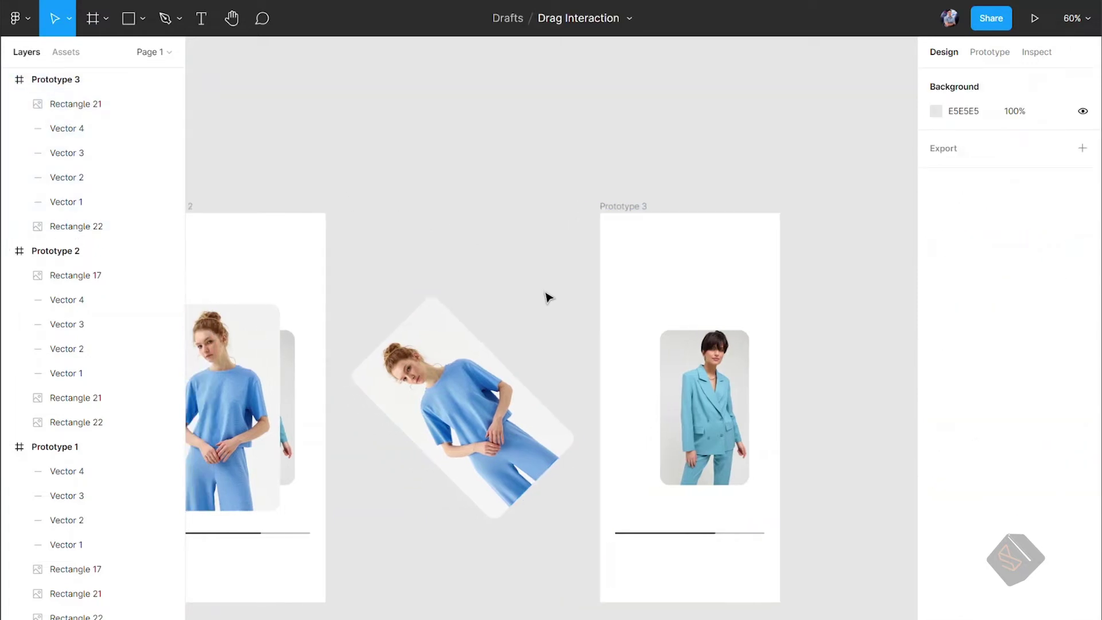
scroll(546, 295, left, 5)
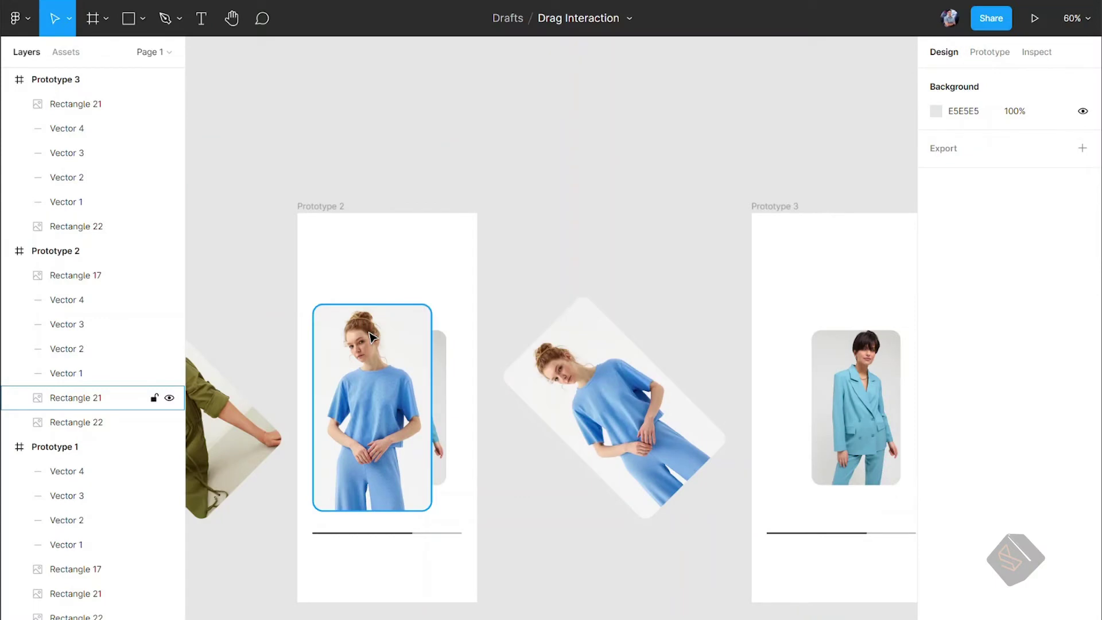
click(371, 336)
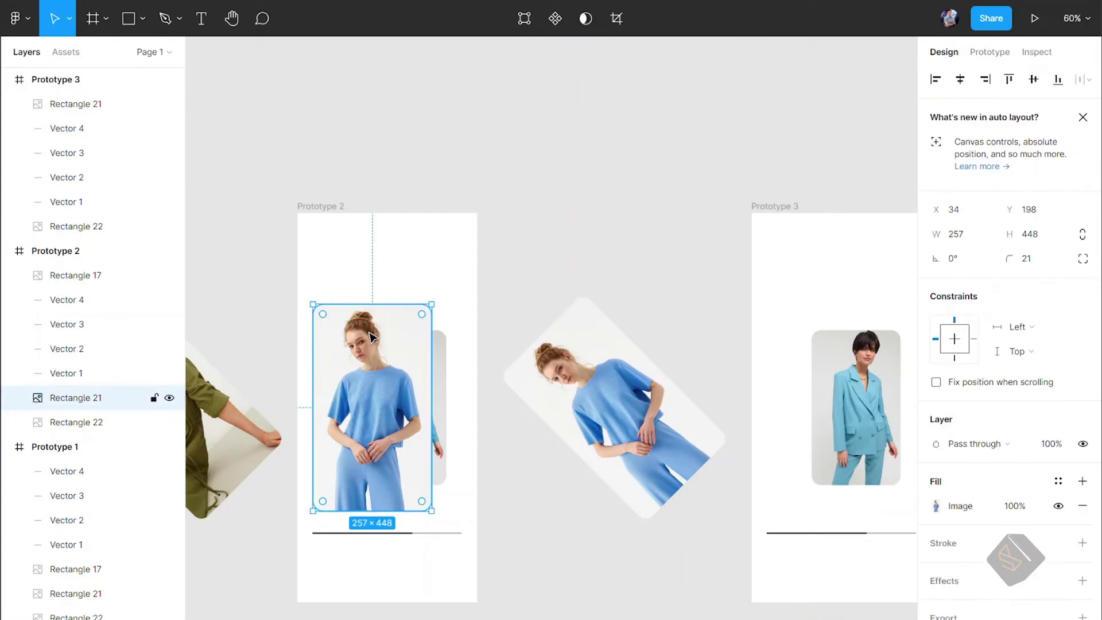
click(757, 208)
scroll(646, 259, right, 5)
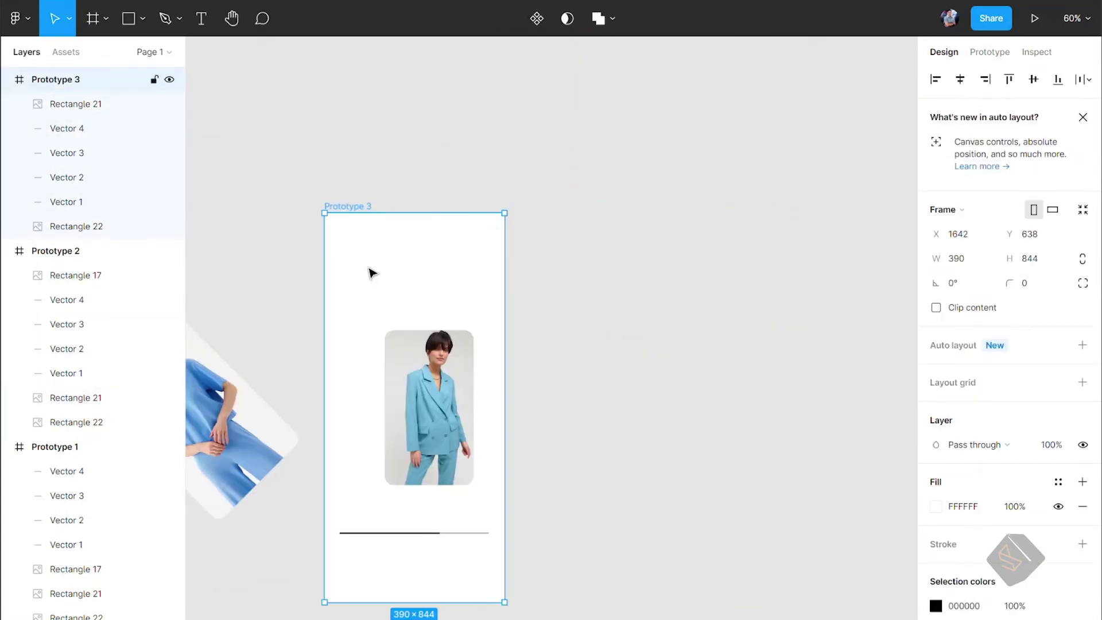
- Paste the blue-outfit card into Prototype 3 and resize the turquoise-suit card to 257×448
key(ctrl+v)
click(603, 399)
scroll(402, 402, up, 5)
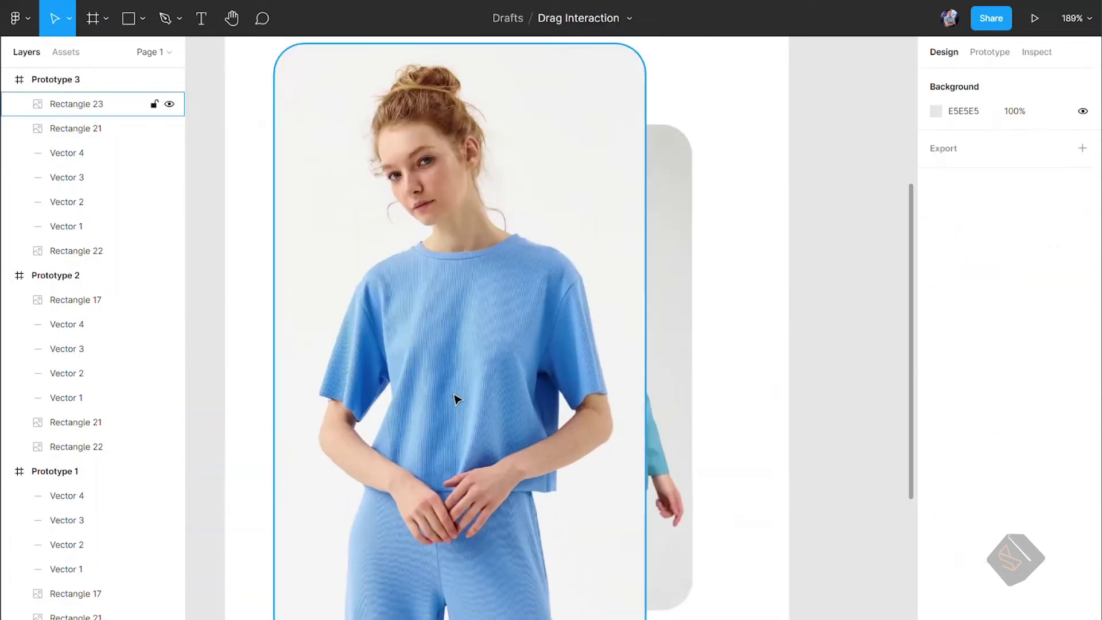
click(675, 375)
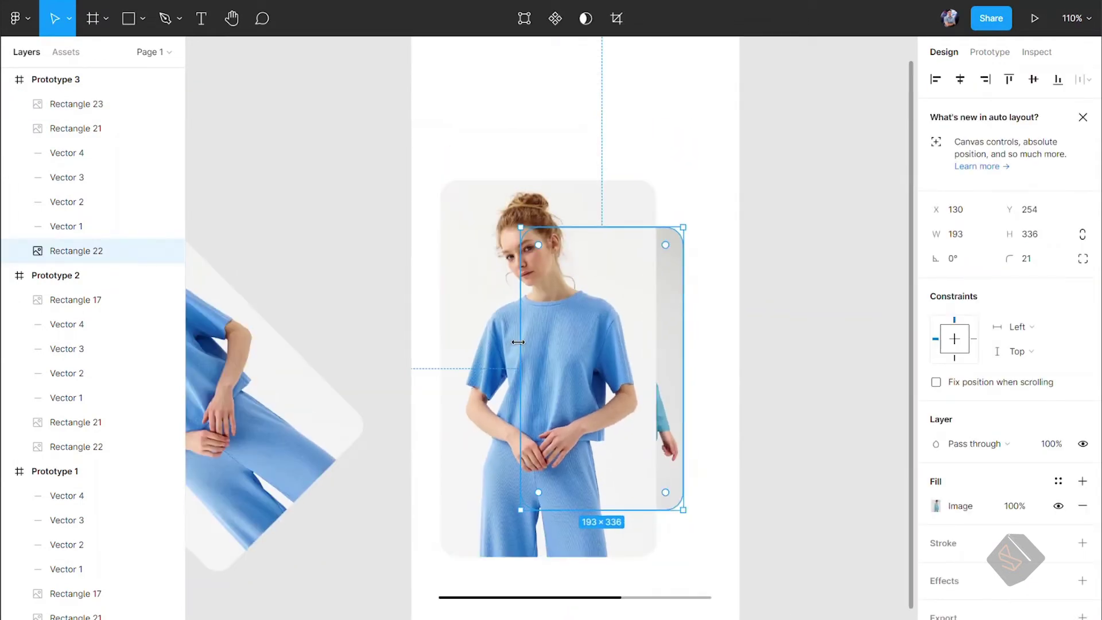
drag(518, 342, 439, 345)
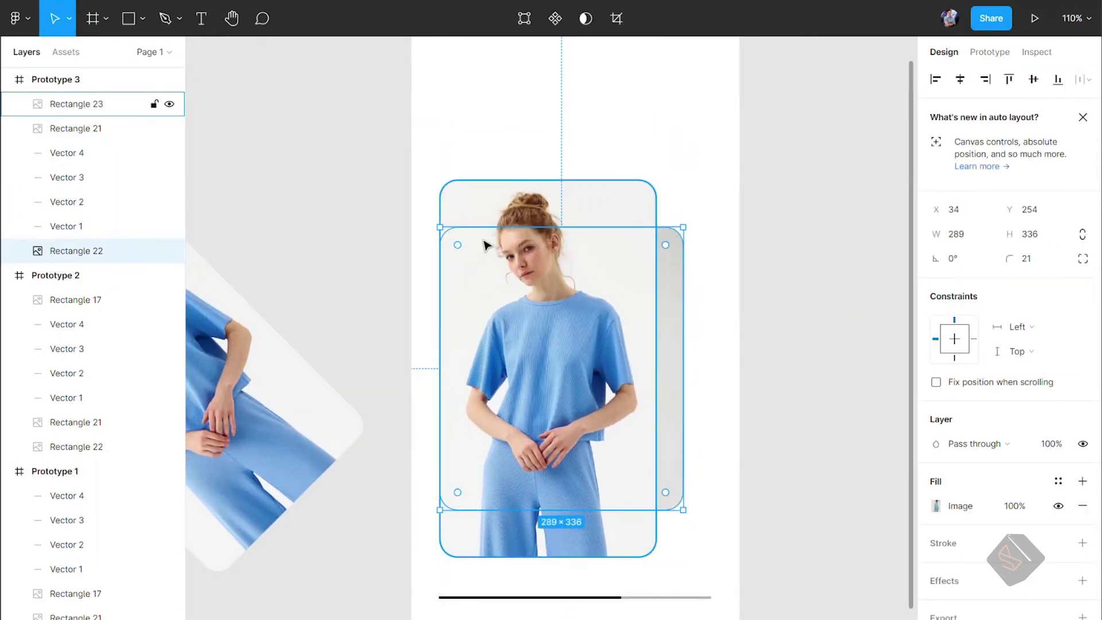
drag(484, 227, 484, 182)
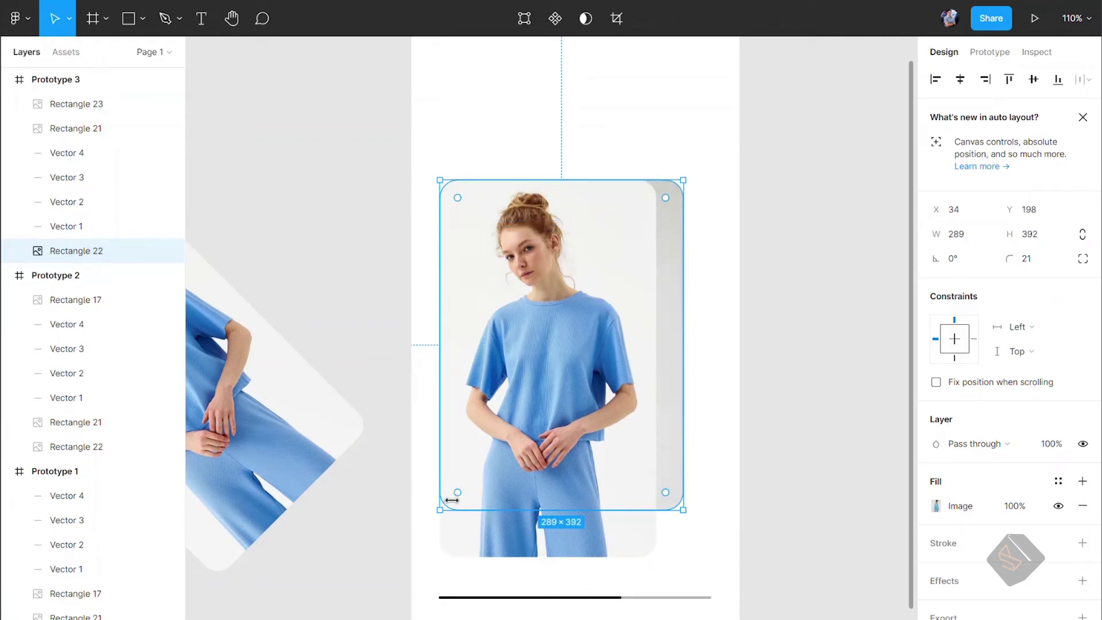
drag(470, 510, 462, 556)
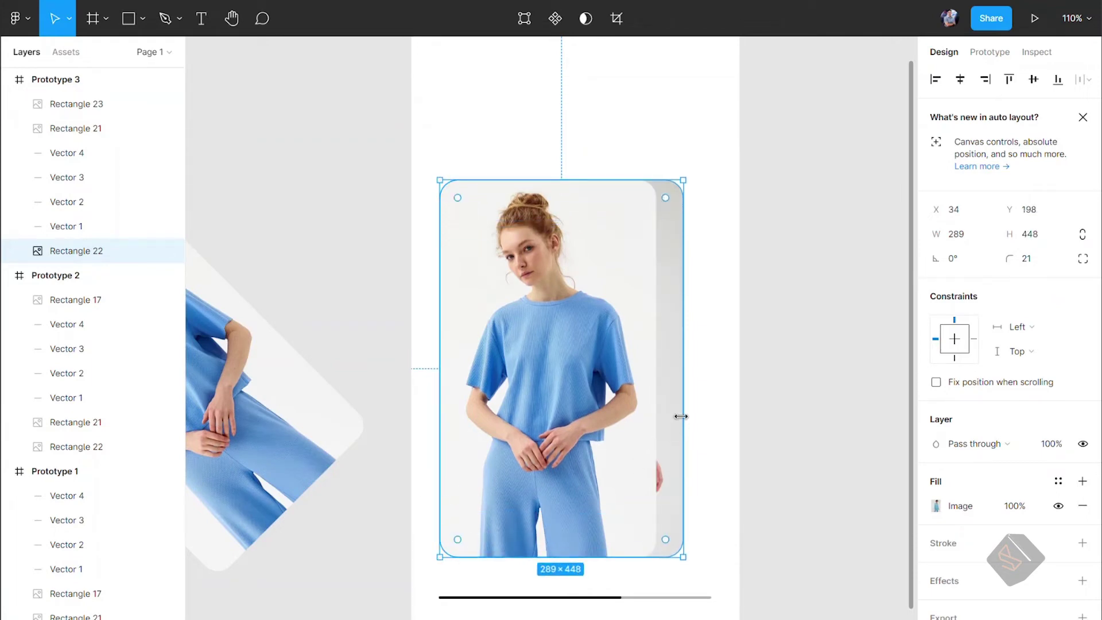
drag(682, 417, 656, 428)
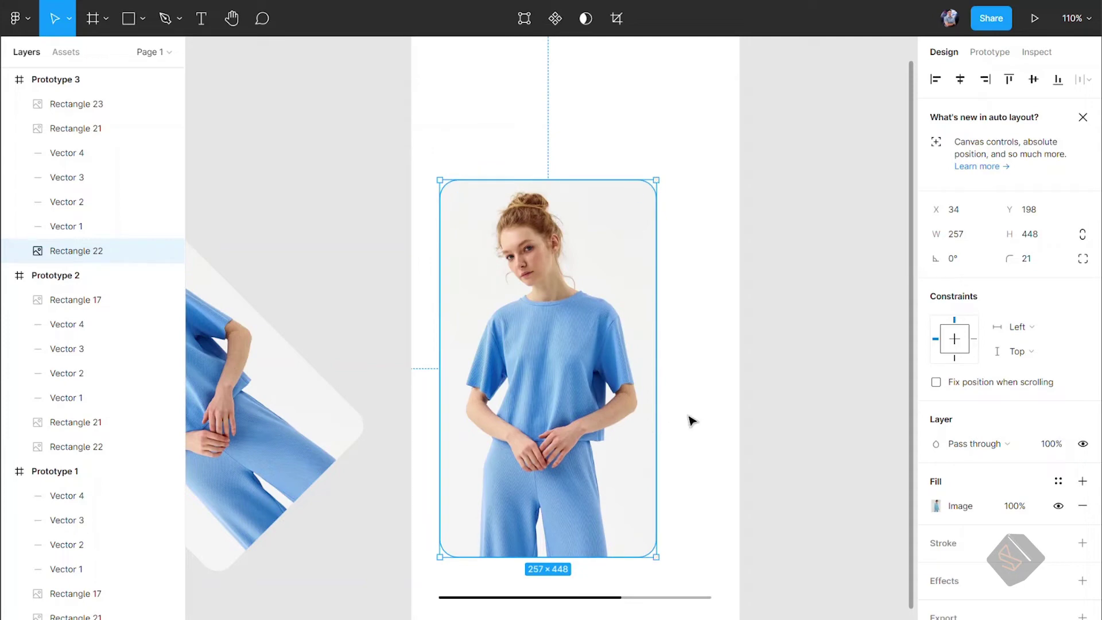
- Delete the leftover T-shirt image and set the progress line to 100% opacity
click(692, 420)
click(579, 404)
key(Delete)
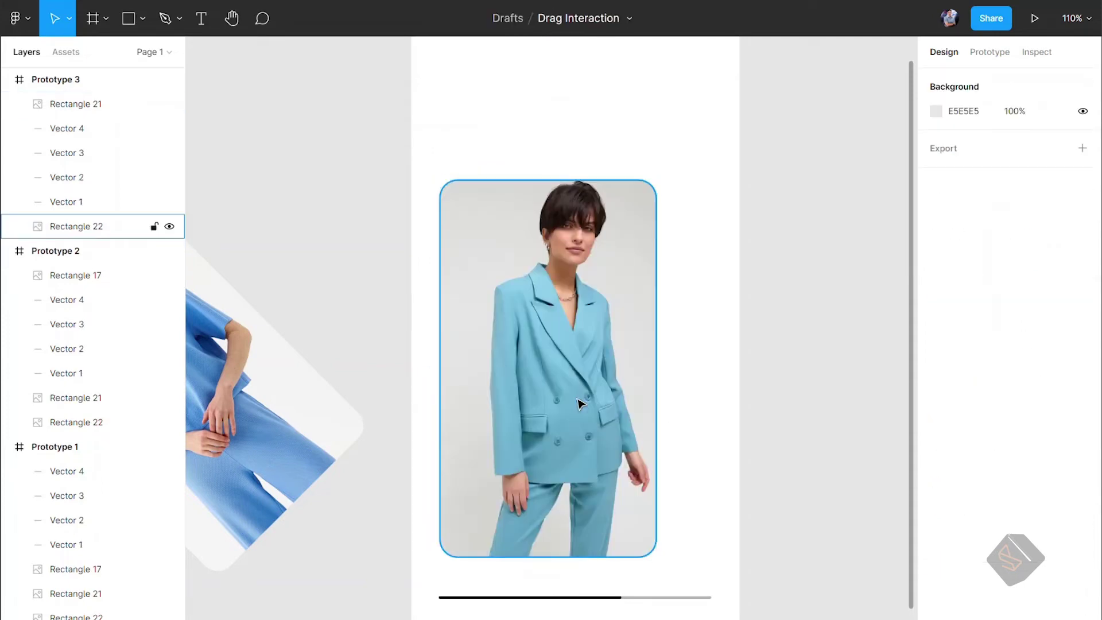
click(683, 598)
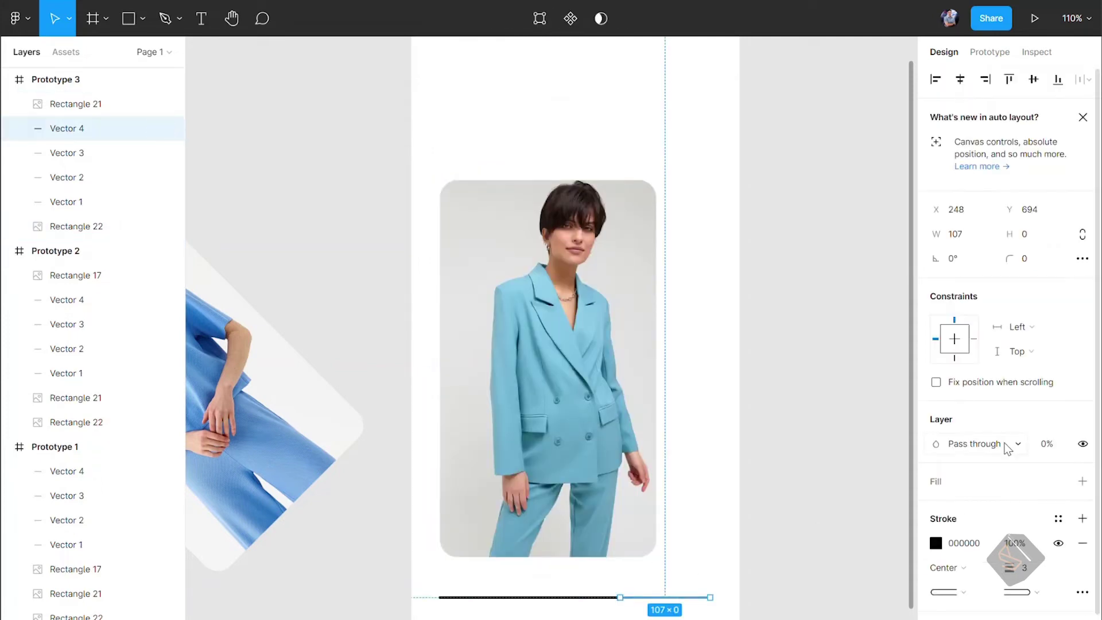
text(00)
key(Return)
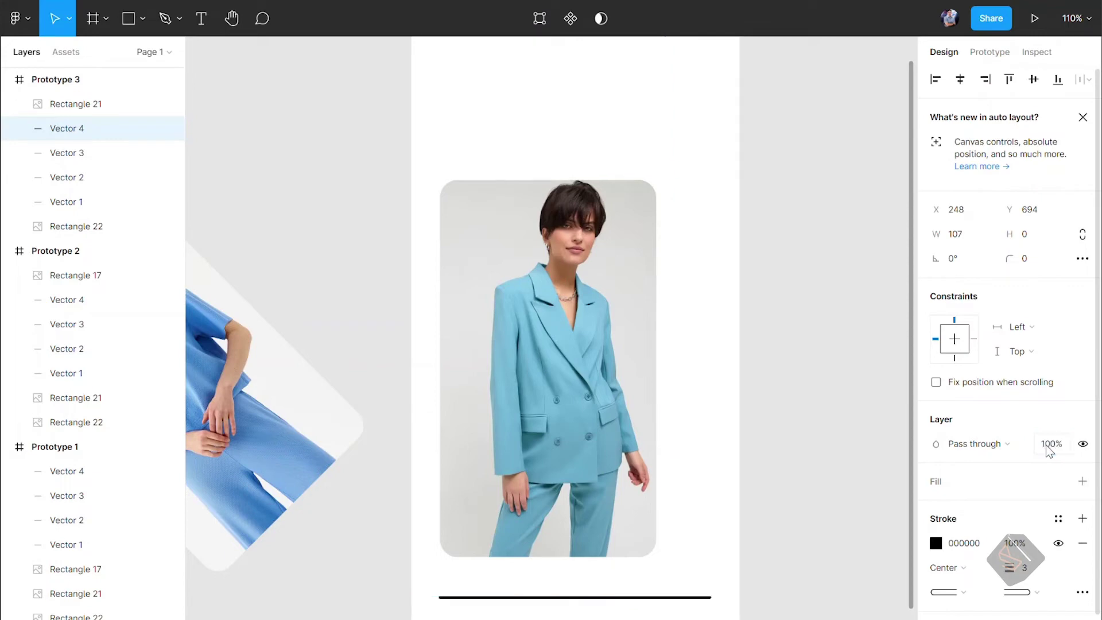
click(818, 422)
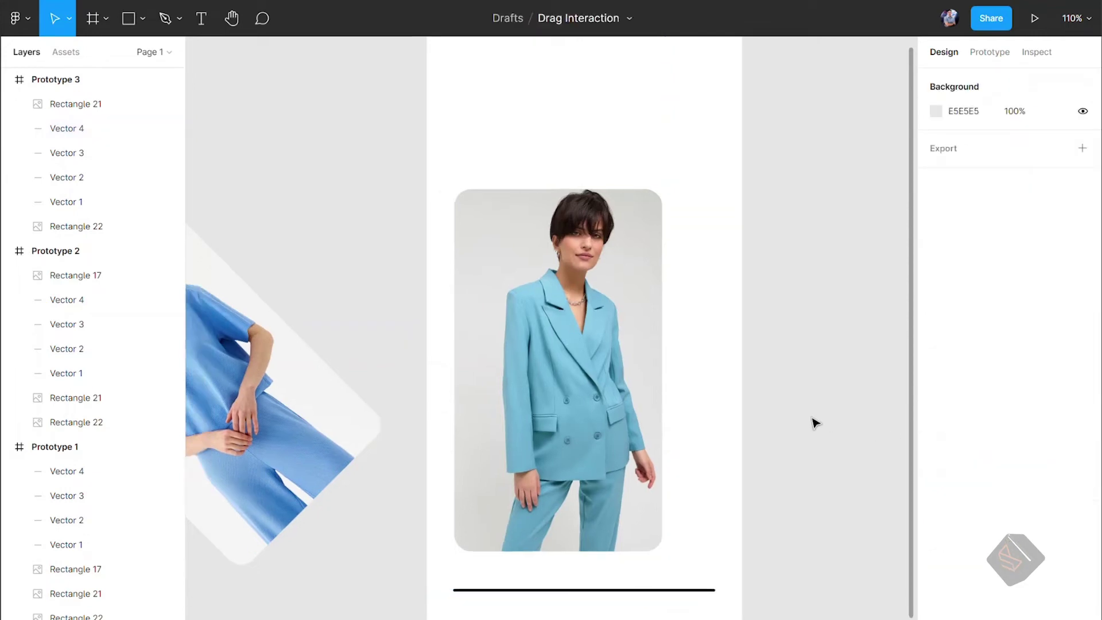
scroll(818, 421, down, 5)
scroll(774, 443, left, 3)
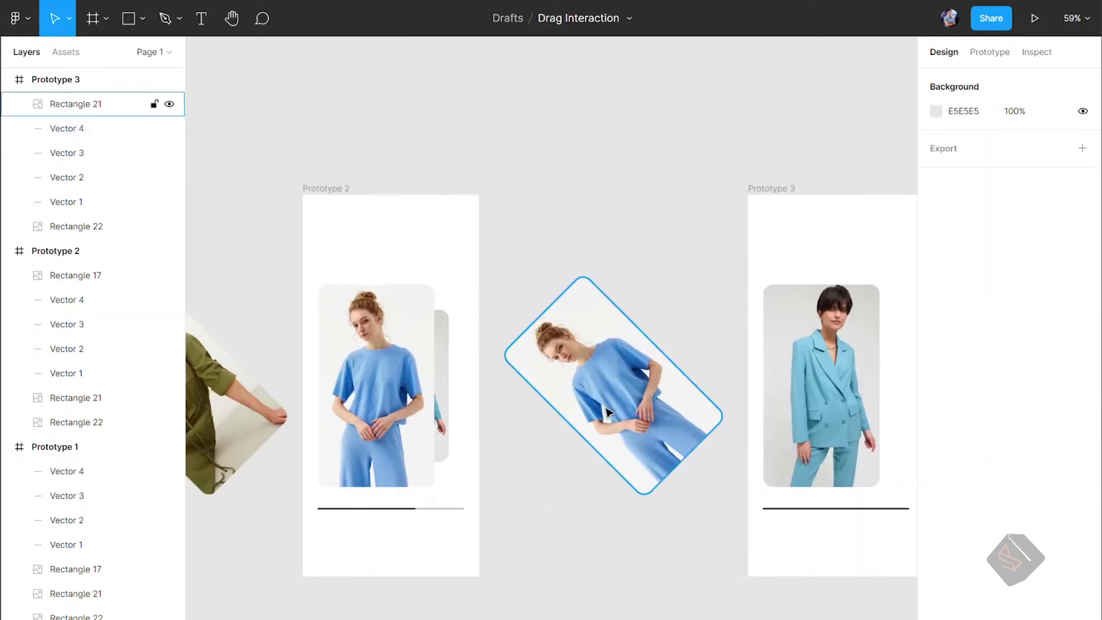
- Link Prototype 2's T-shirt card to Prototype 3 with an On drag, Smart animate interaction
click(406, 396)
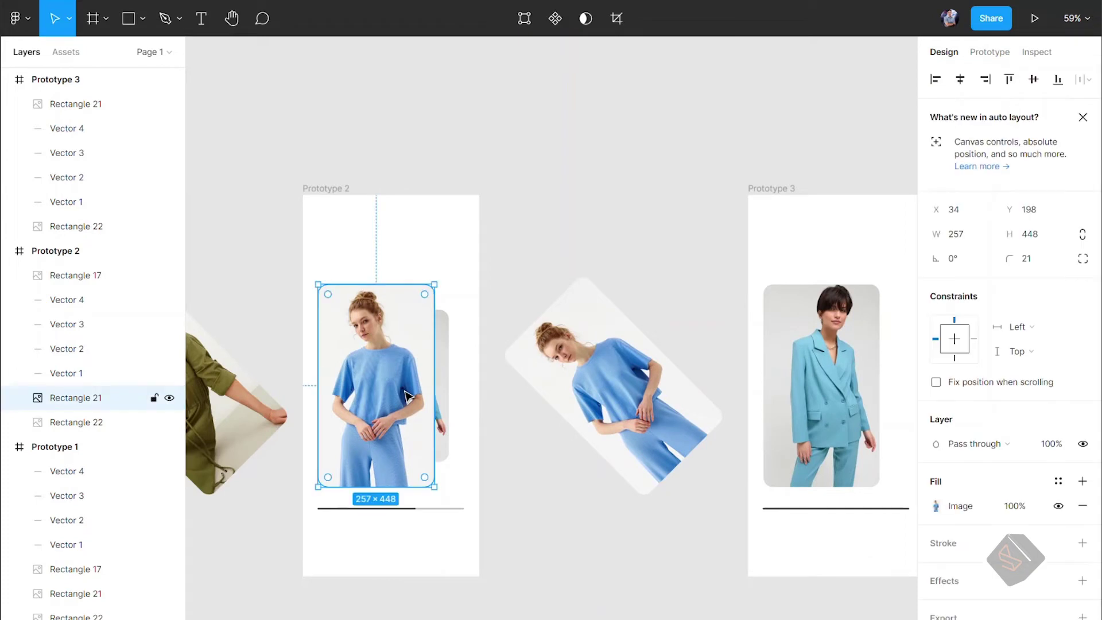
click(990, 55)
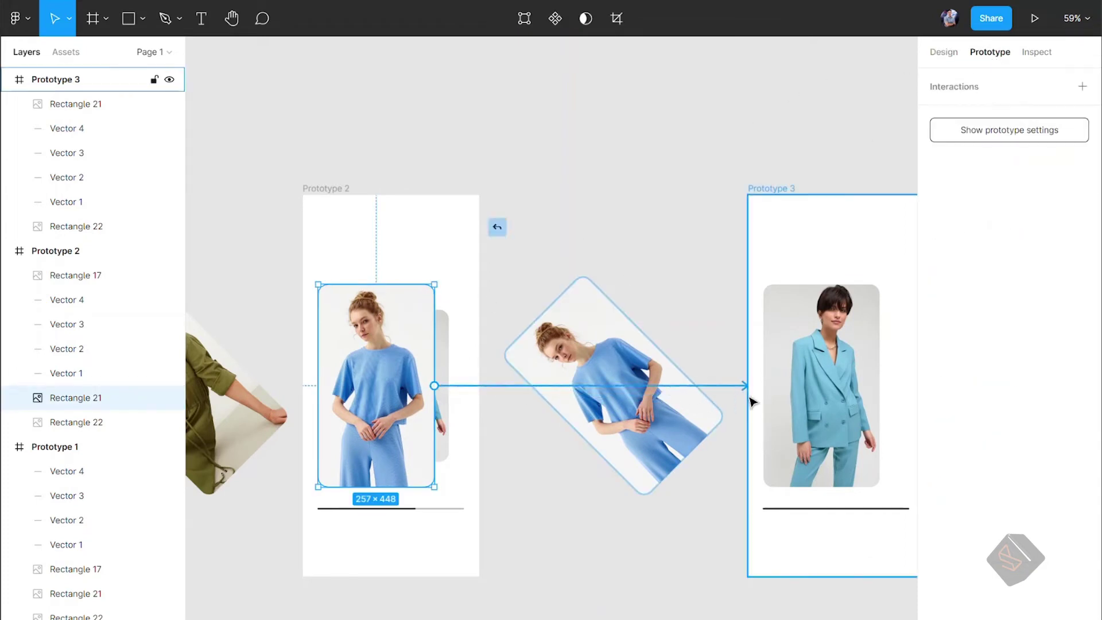
drag(435, 386, 759, 402)
click(782, 149)
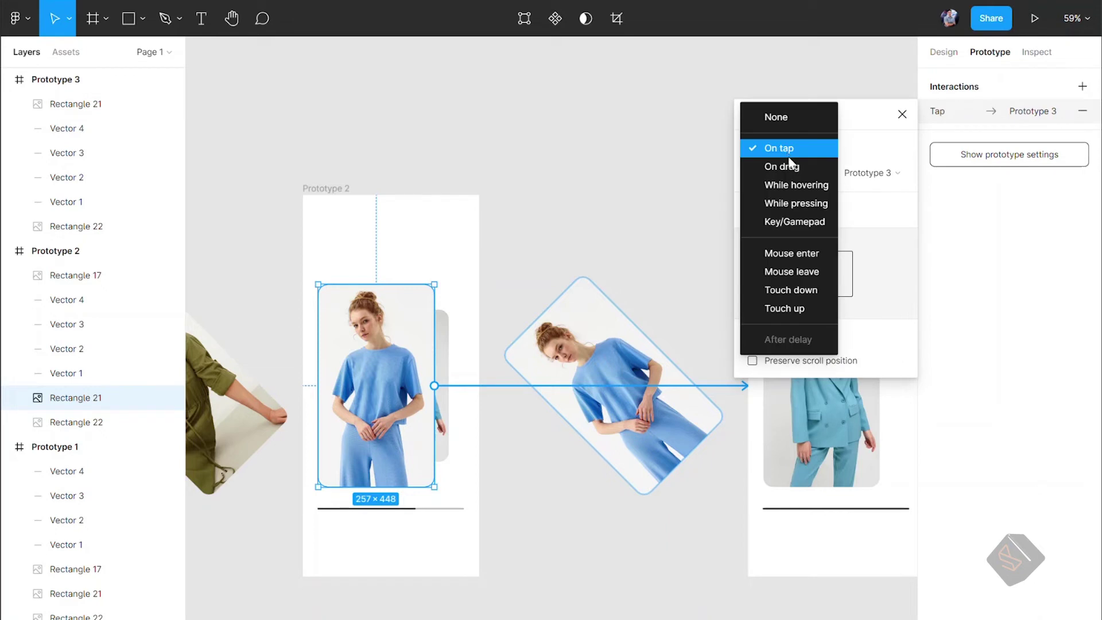
click(791, 168)
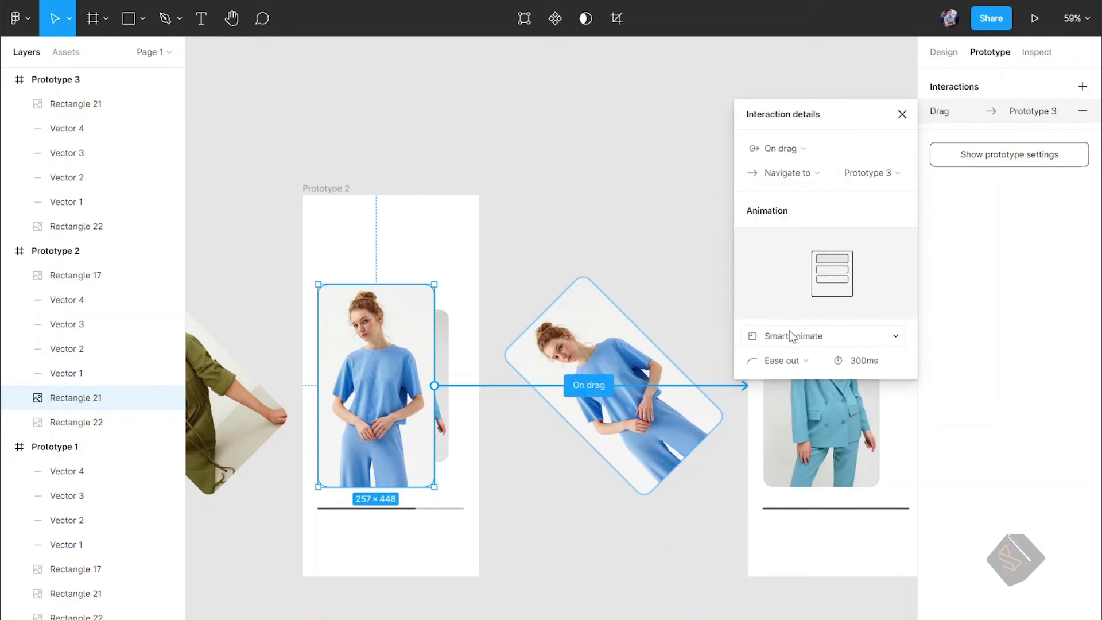
- Close the interaction details and start the prototype preview with Ctrl+Alt+Enter
click(903, 115)
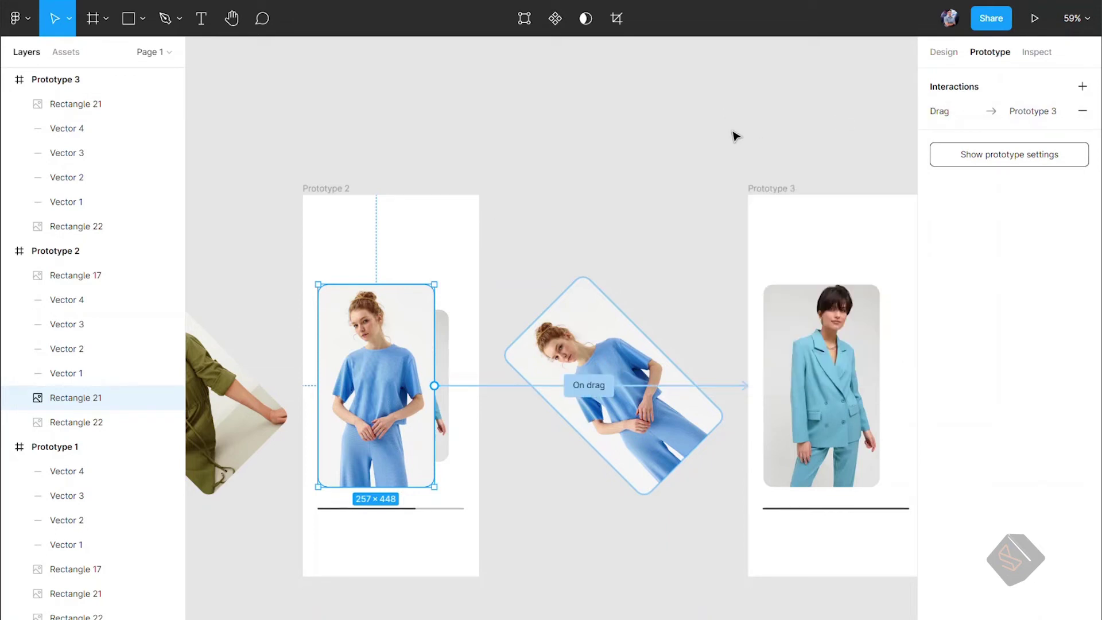
click(733, 135)
key(ctrl+alt+Return)
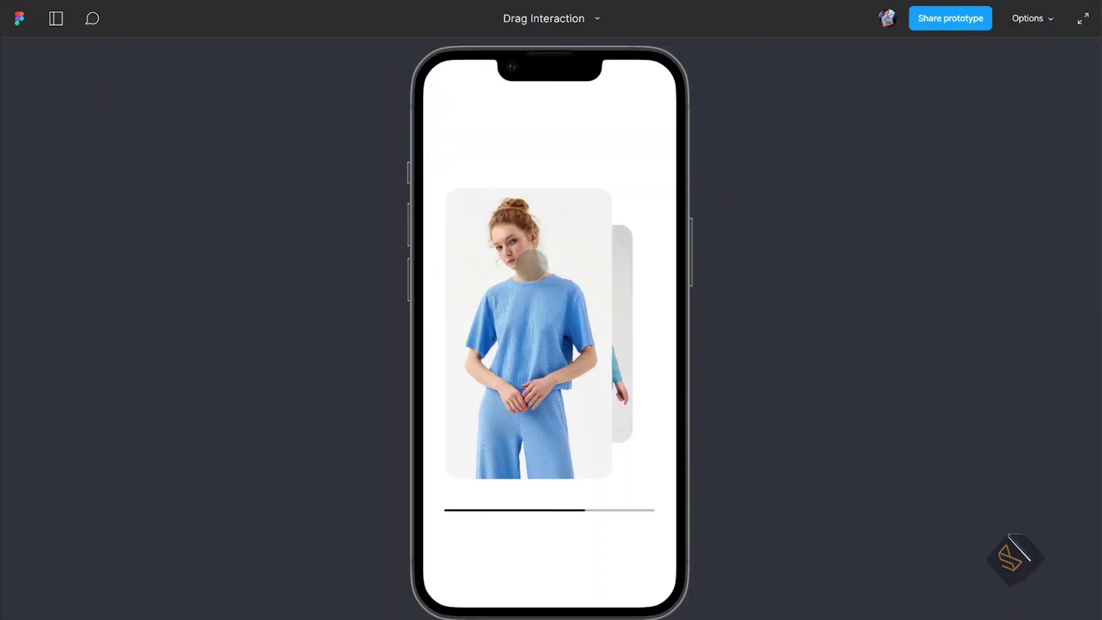
- Swipe twice in the preview, advancing through the cards to the turquoise-suit screen
drag(539, 268, 351, 344)
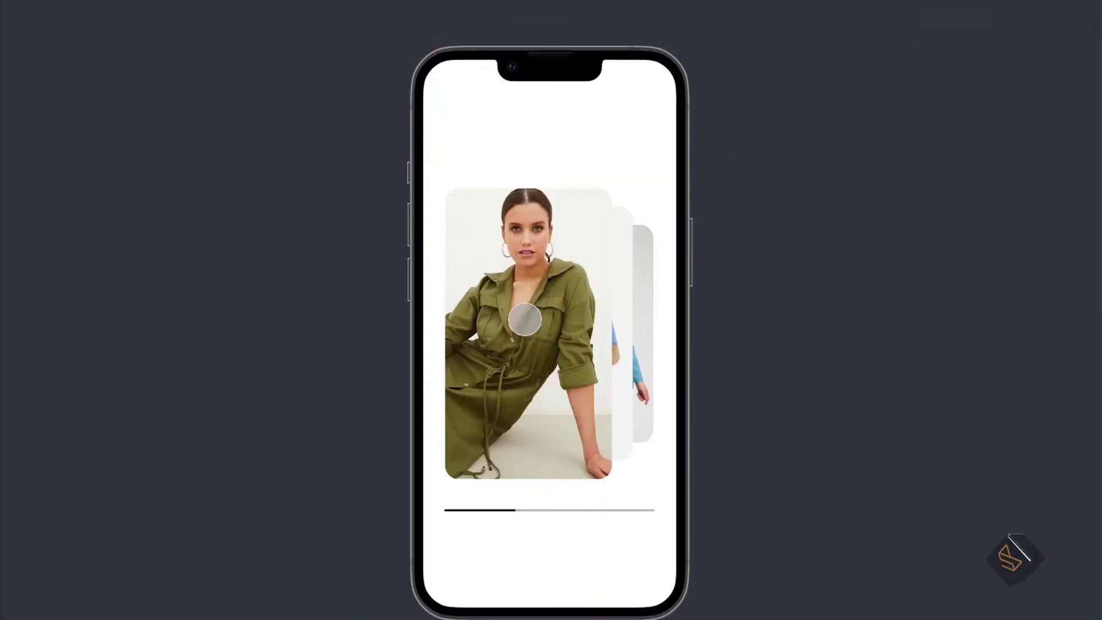
mouse_move(524, 320)
mouse_down()
mouse_move(542, 310)
mouse_move(400, 339)
mouse_move(354, 402)
mouse_up()
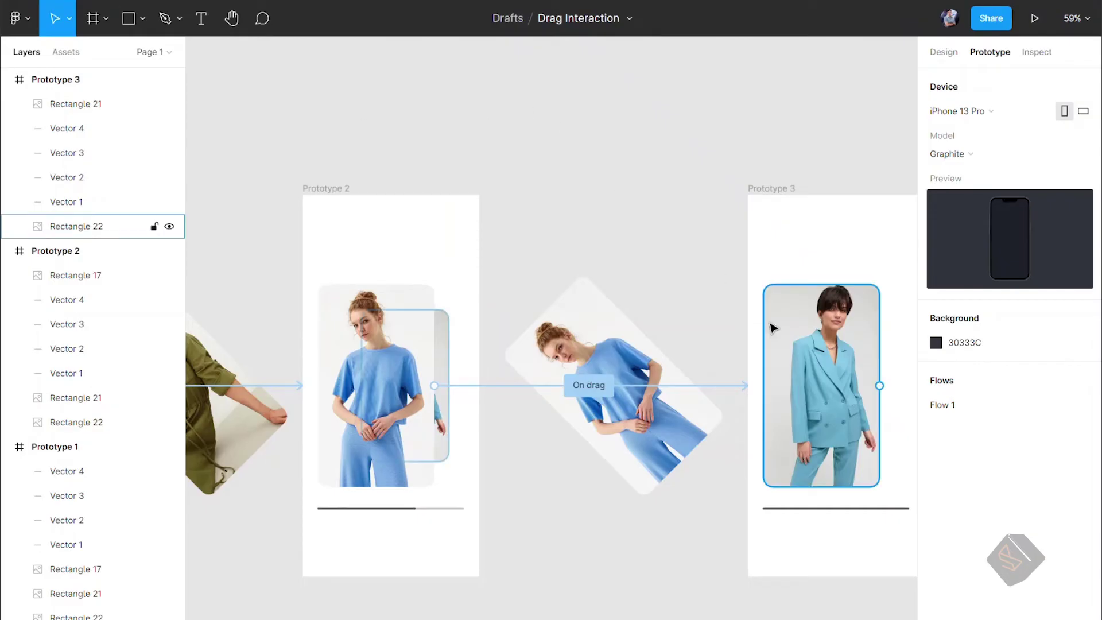
- Link Prototype 3's suit card back to Prototype 2 with an On drag trigger
click(818, 342)
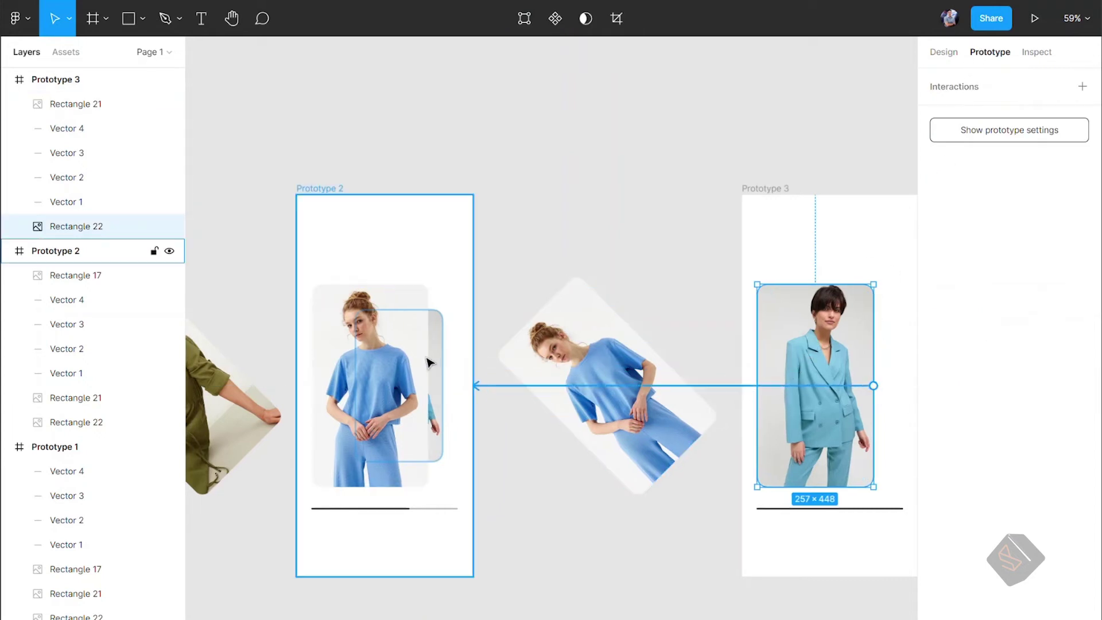
drag(873, 385, 426, 362)
click(784, 155)
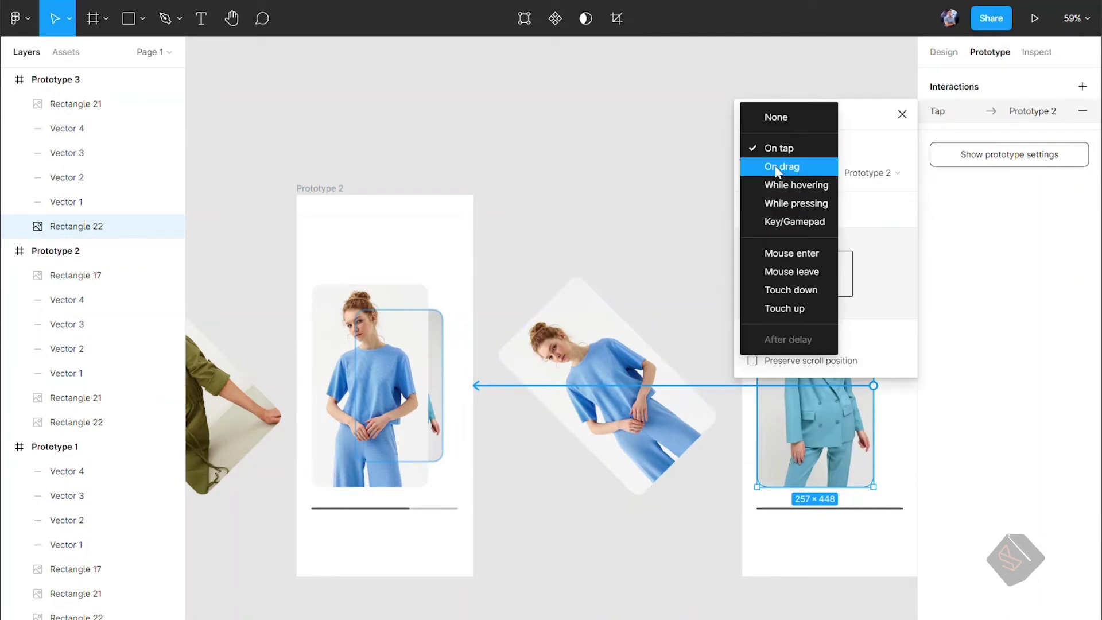
click(784, 165)
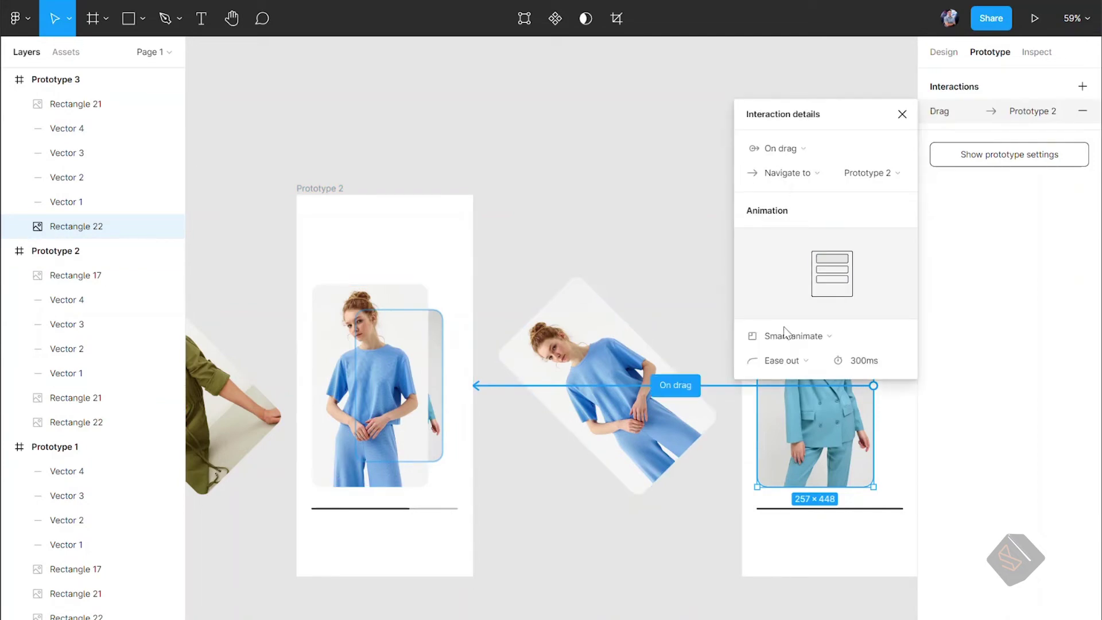
- Link Prototype 2's T-shirt card back to Prototype 1 with an On drag trigger
click(339, 341)
scroll(402, 368, left, 6)
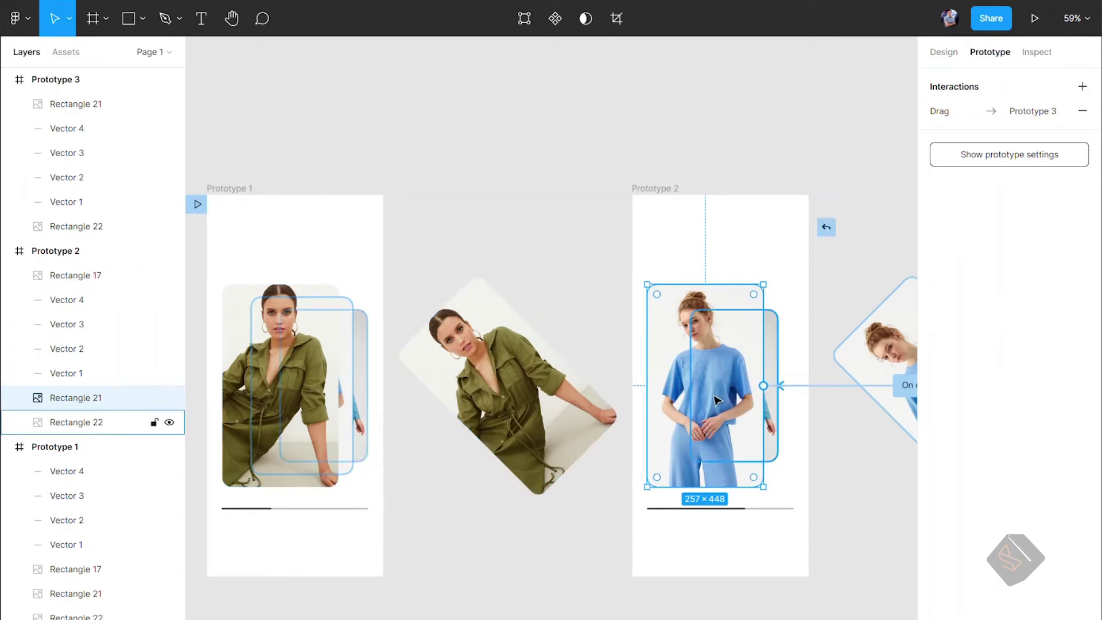
drag(763, 385, 370, 374)
click(801, 150)
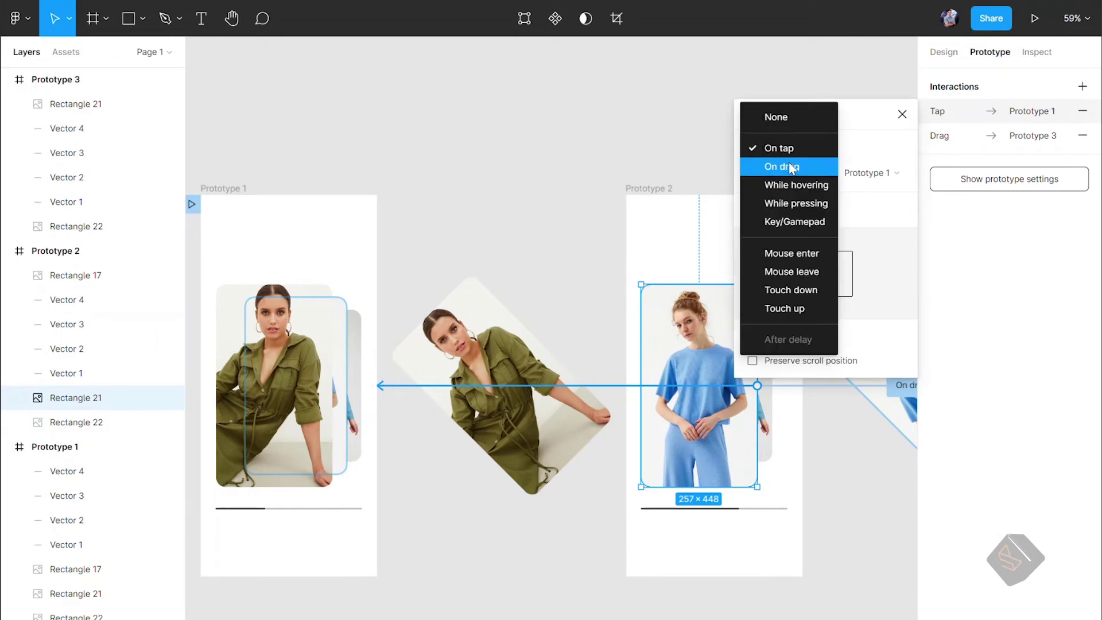
click(791, 165)
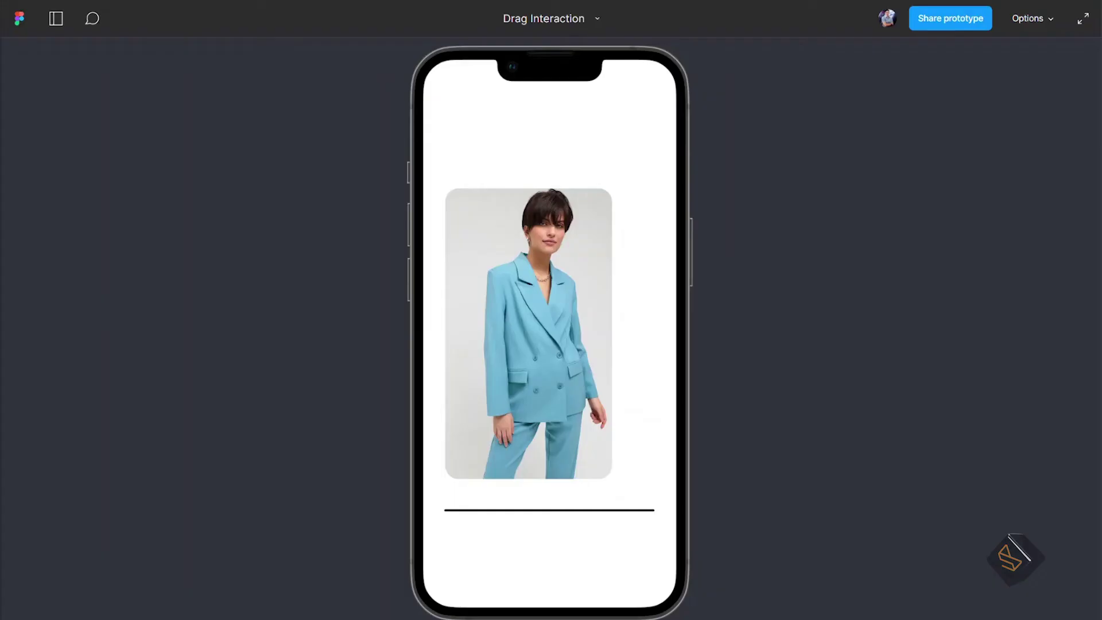
- In the preview, swipe back to the olive dress card, forward to the suit card, then retest
drag(534, 276, 571, 283)
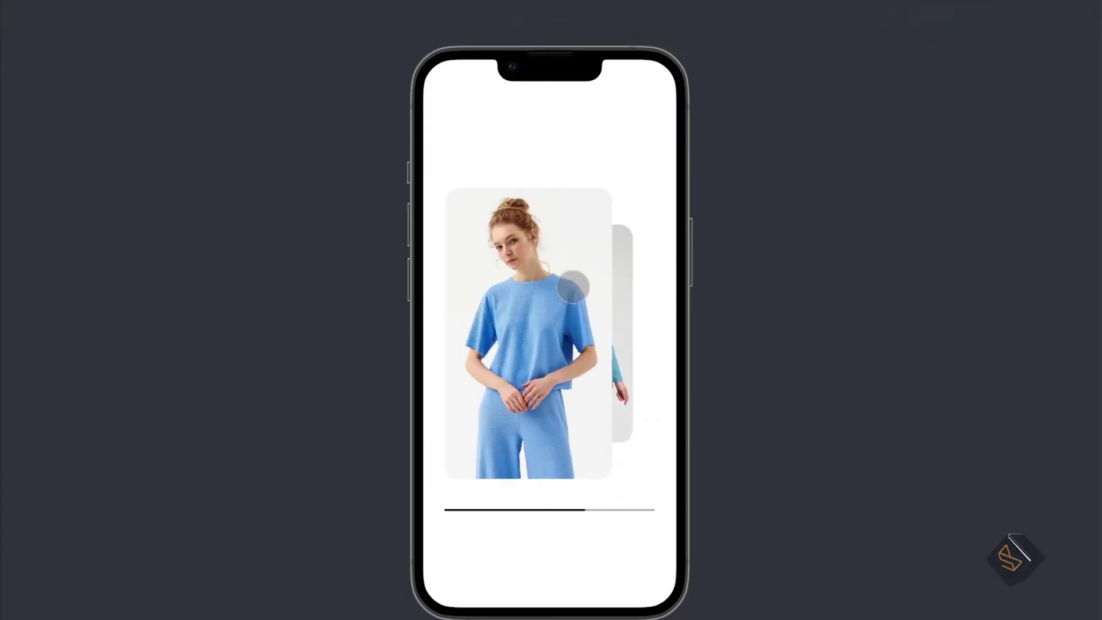
drag(517, 246, 555, 289)
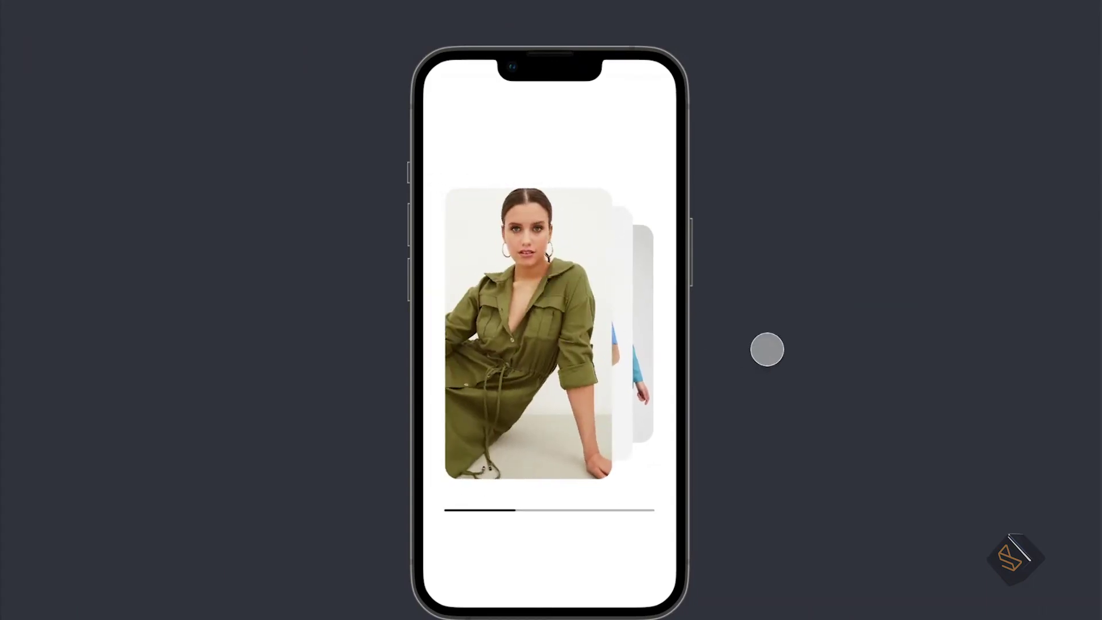
drag(591, 247, 511, 264)
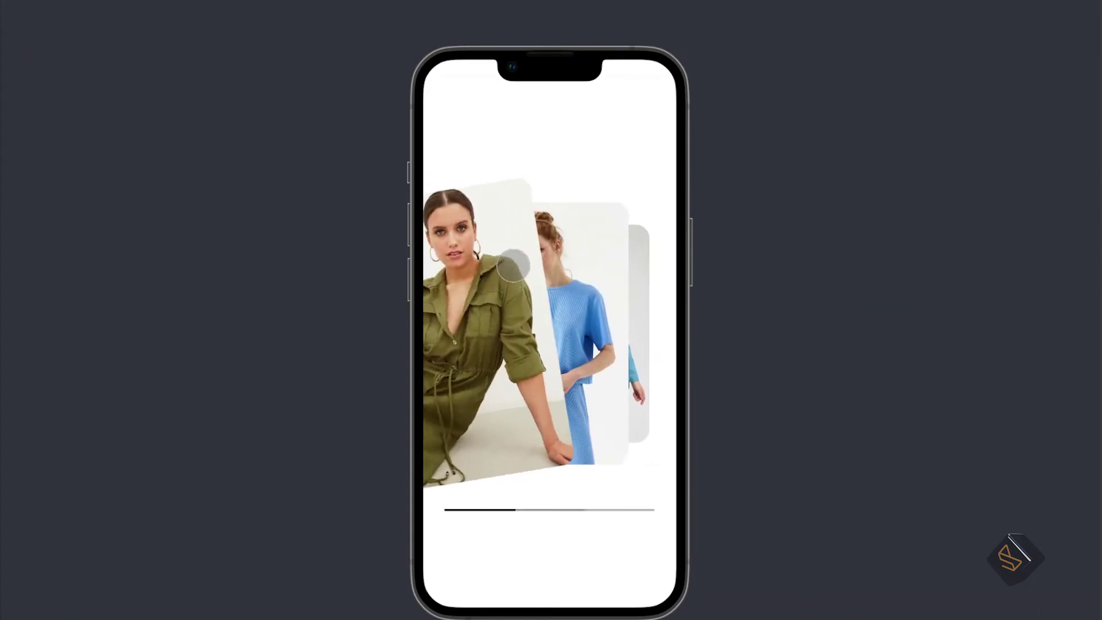
drag(585, 276, 480, 270)
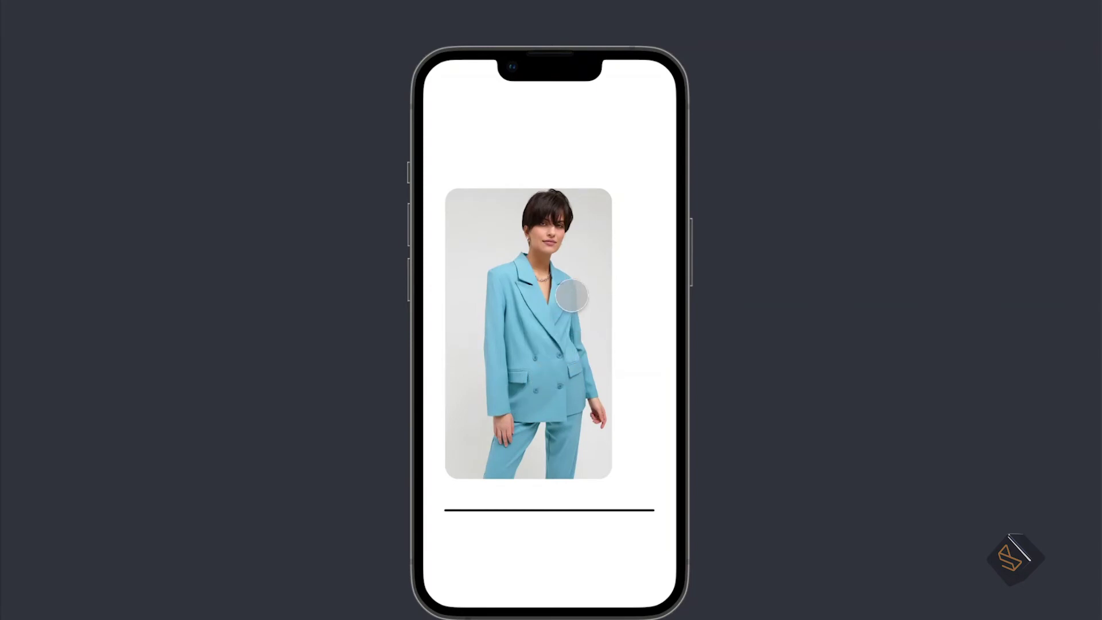
mouse_move(515, 278)
mouse_down()
mouse_move(566, 300)
mouse_move(526, 263)
mouse_up()
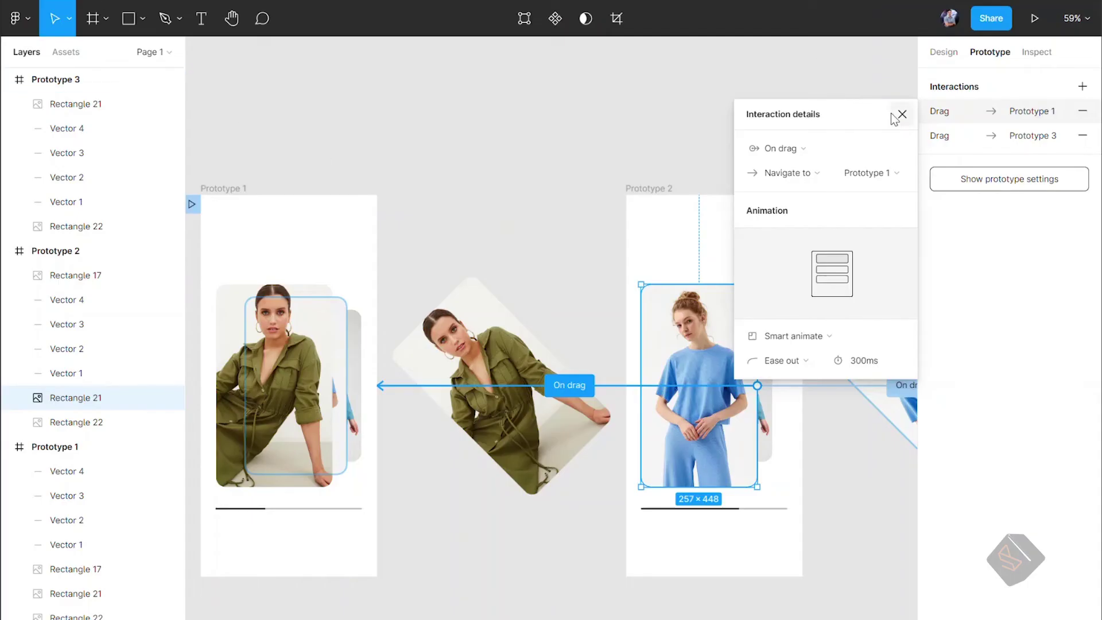
- Duplicate the Prototype 3 frame into a new Prototype 4 frame to its right
click(902, 115)
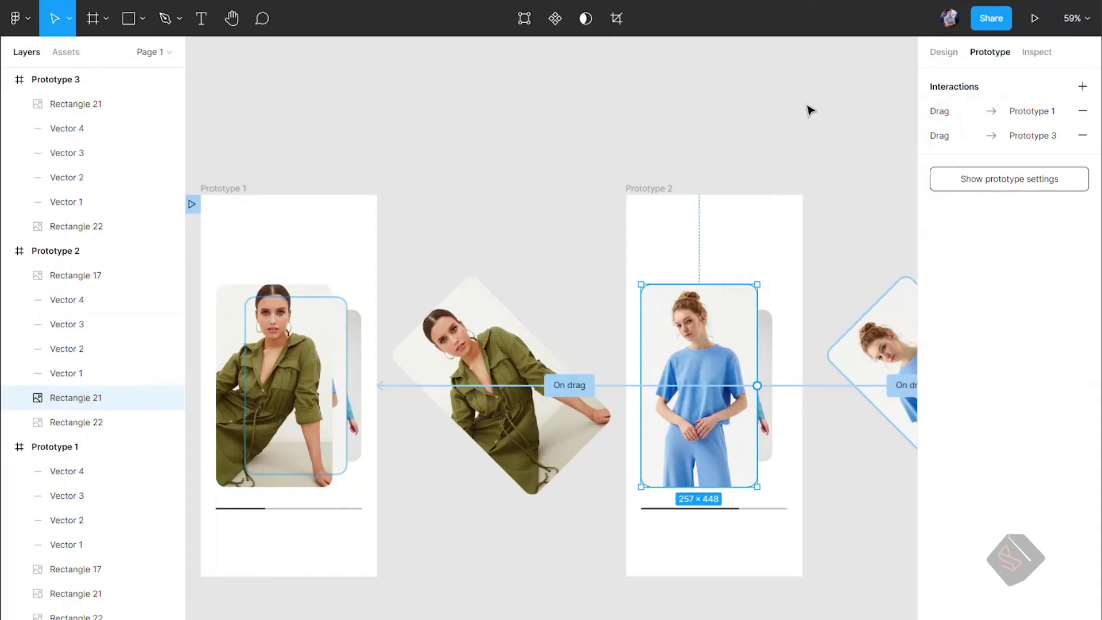
click(670, 138)
scroll(618, 145, right, 4)
scroll(569, 142, right, 1)
scroll(568, 143, right, 5)
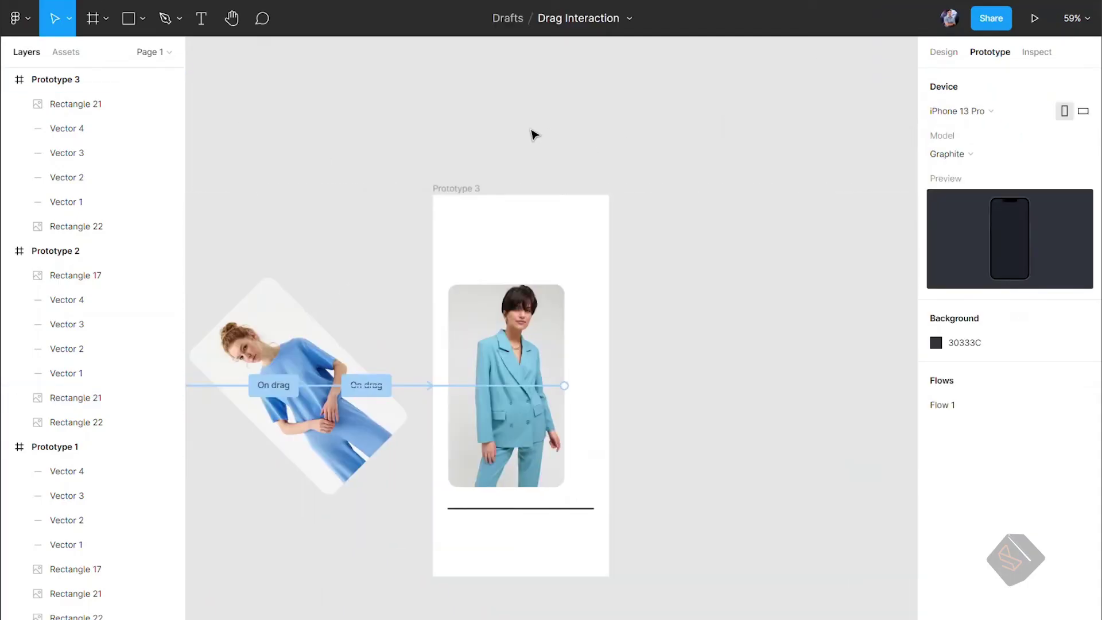
click(453, 189)
click(936, 55)
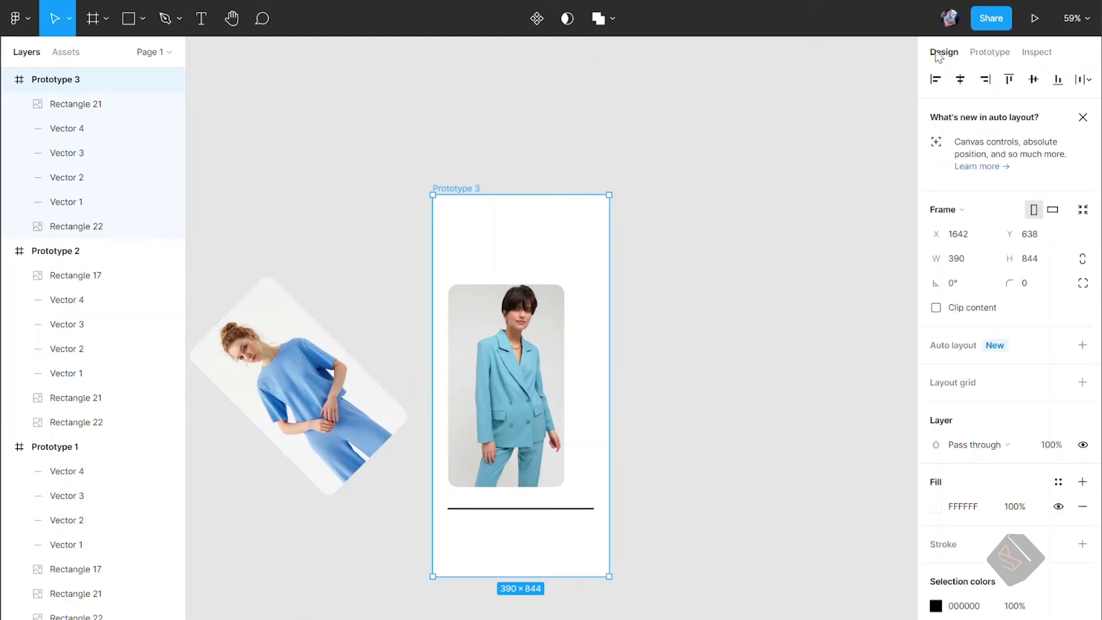
scroll(520, 244, left, 3)
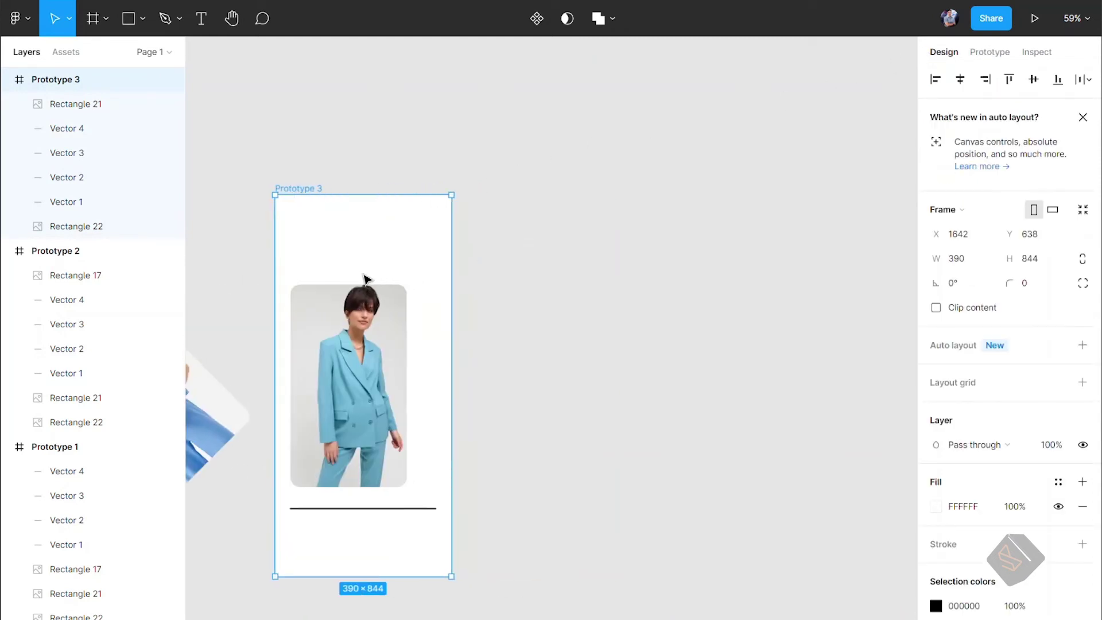
drag(368, 280, 806, 315)
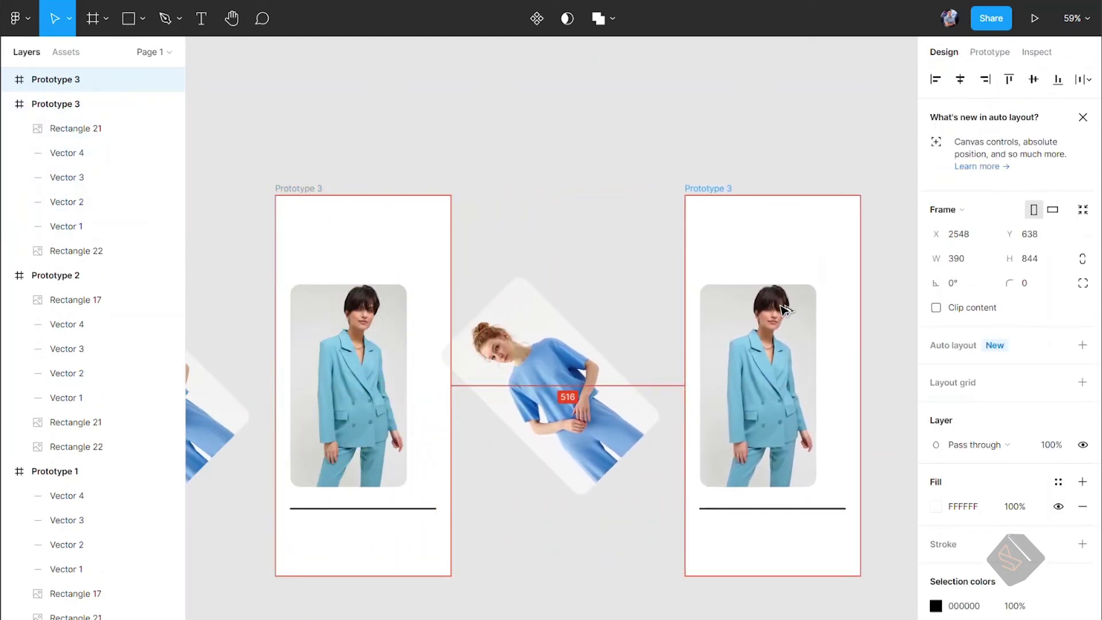
click(573, 229)
- Delete Prototype 4's rotated T-shirt image and move its suit image outside, rotated 45°
click(597, 343)
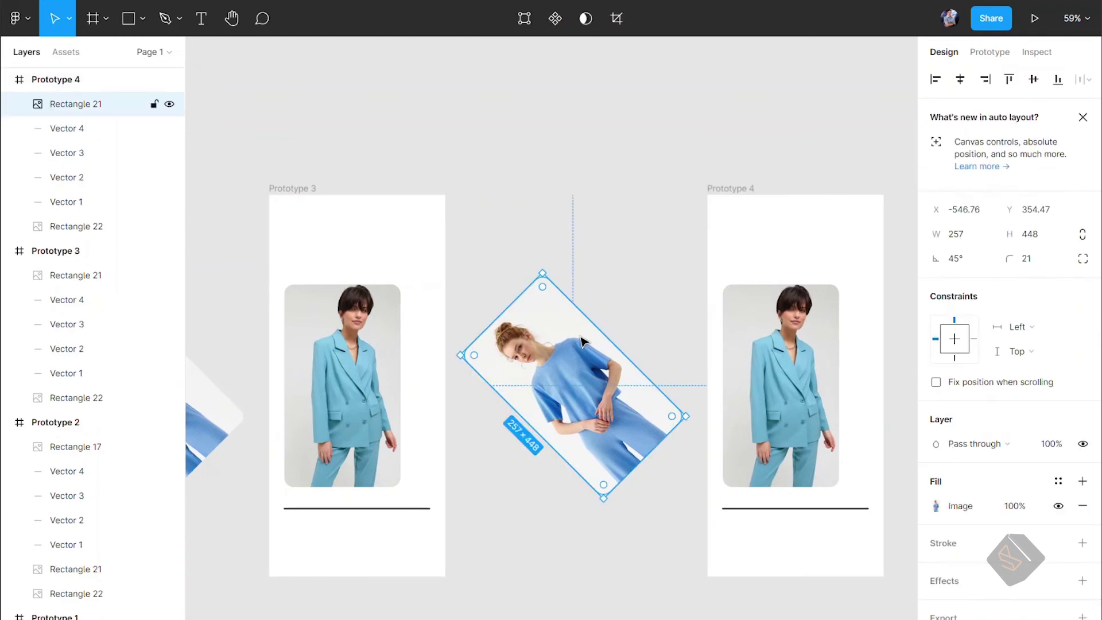
key(Delete)
click(792, 362)
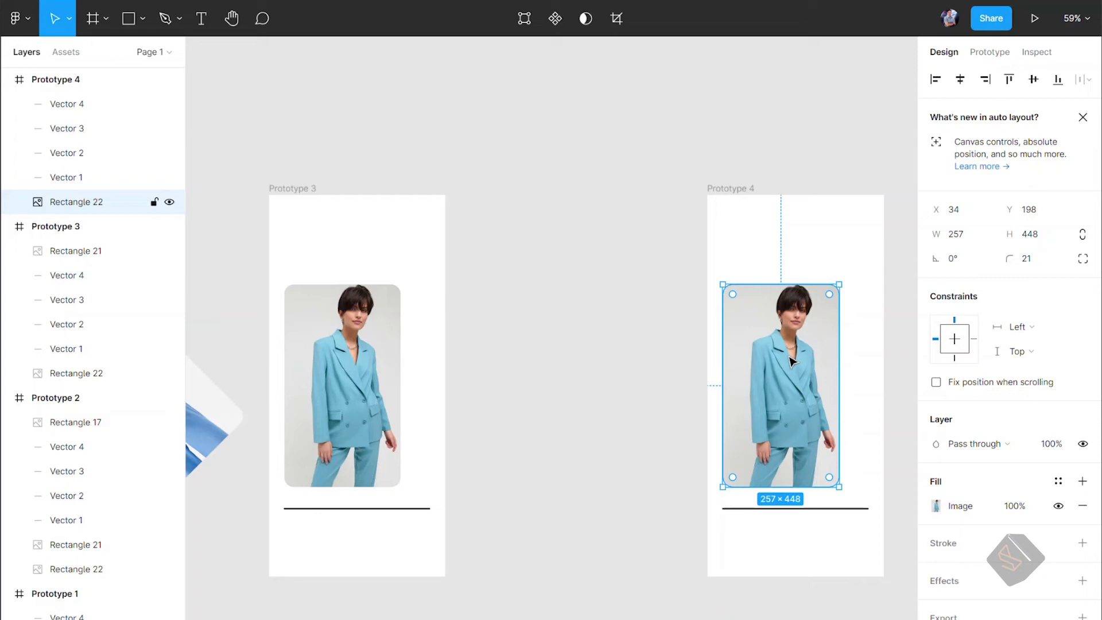
drag(792, 361, 601, 360)
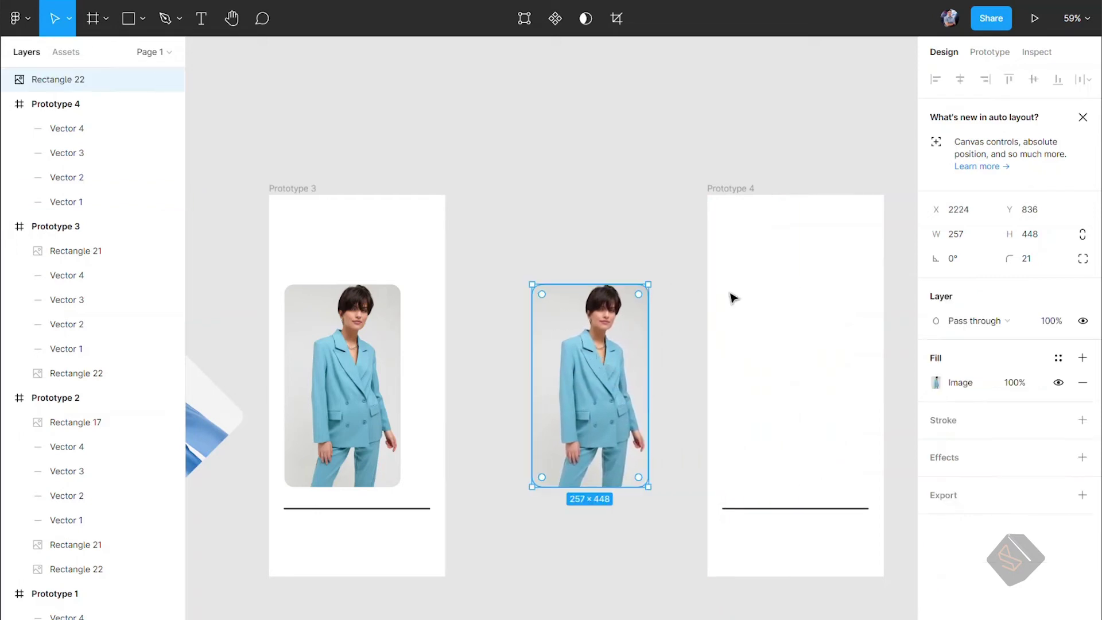
click(954, 264)
text(45)
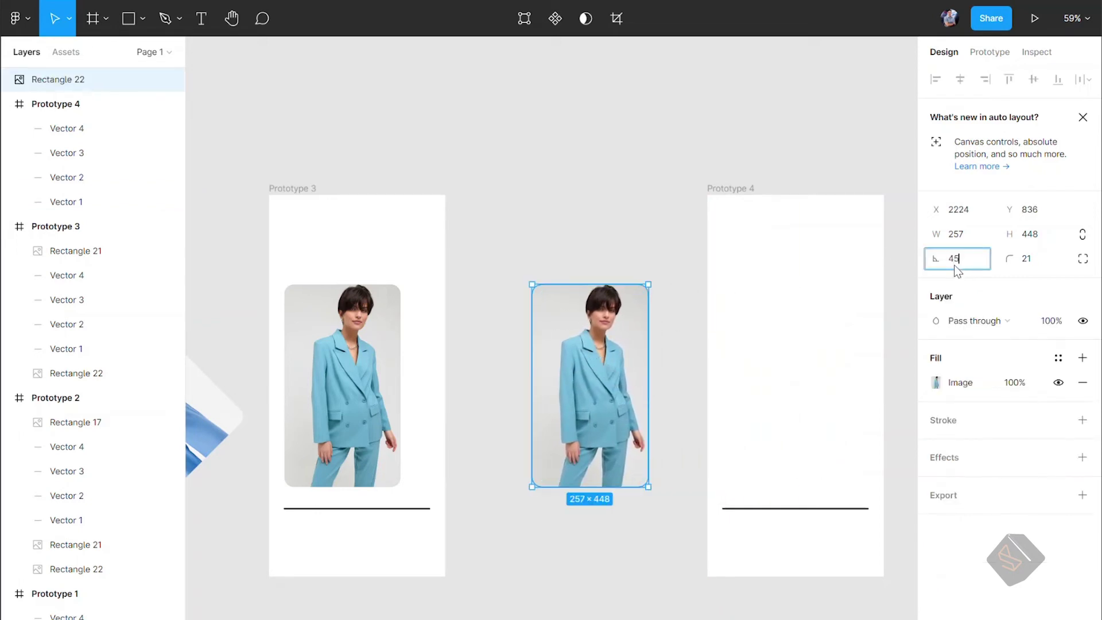
key(Return)
- Select the upright teal-suit card in Prototype 3 and show its prototype interactions
click(597, 251)
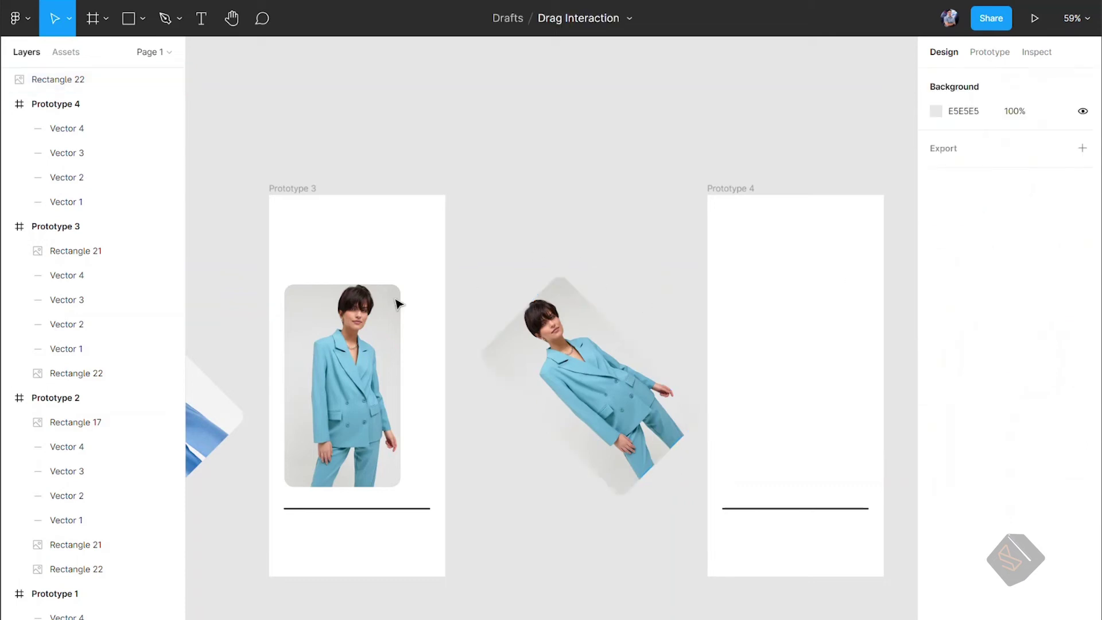
click(387, 309)
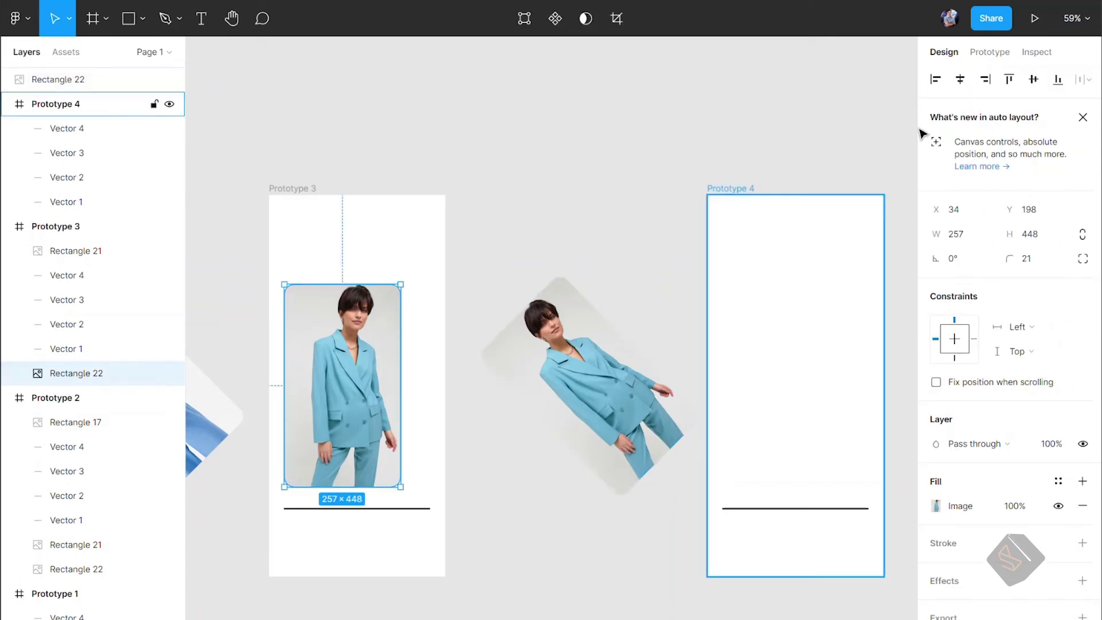
click(990, 52)
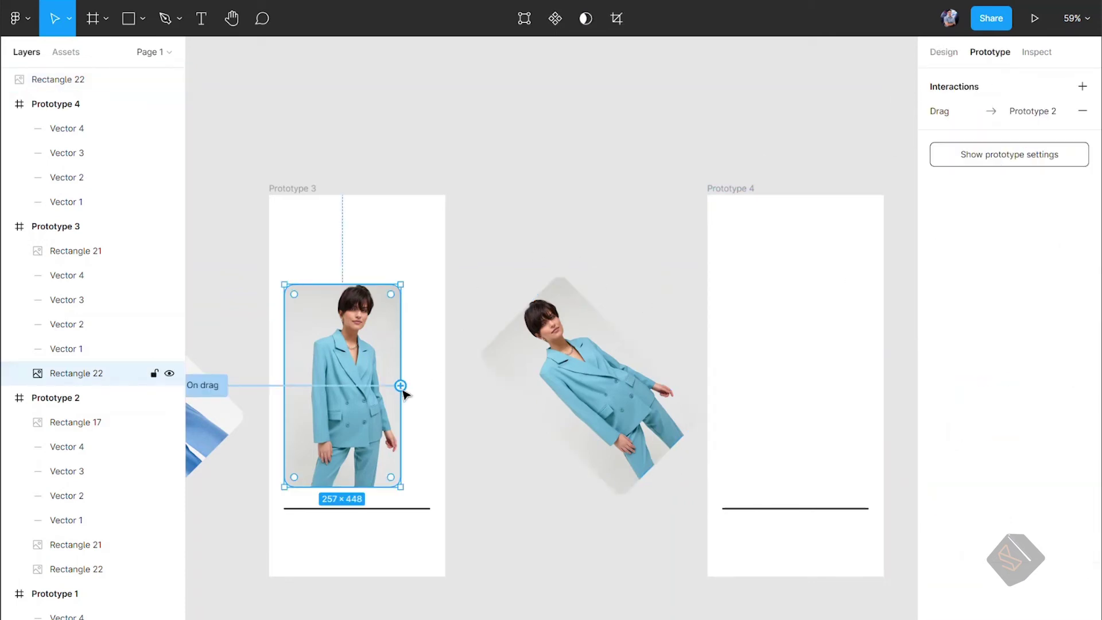
- Link the teal-suit card to Prototype 4 with an On drag trigger, then fling it in preview
drag(404, 393, 736, 430)
click(783, 150)
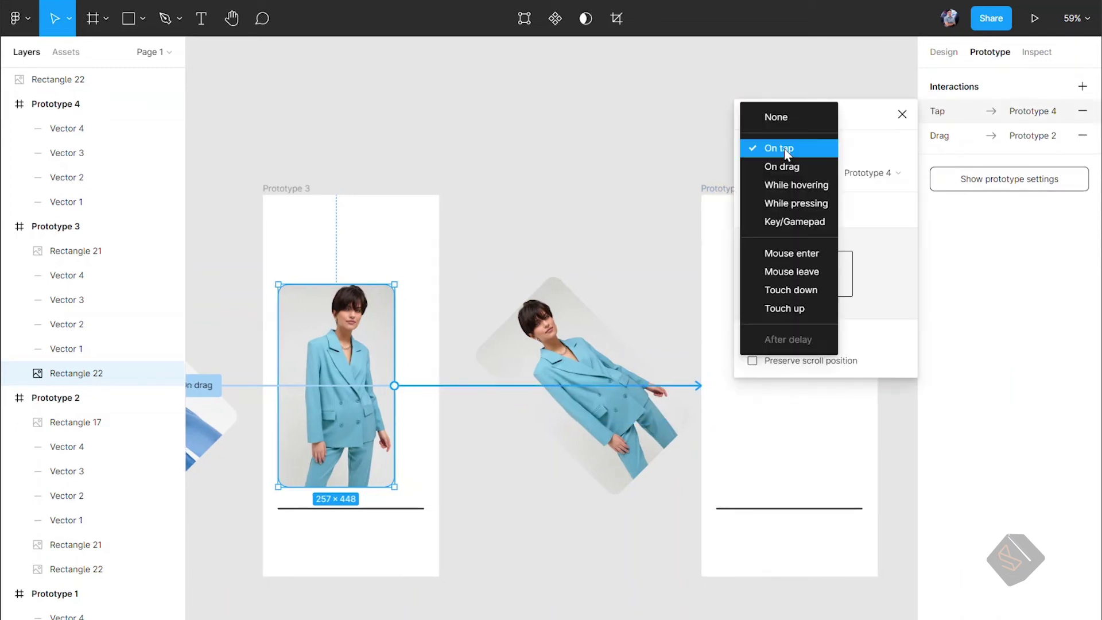
click(786, 165)
click(903, 114)
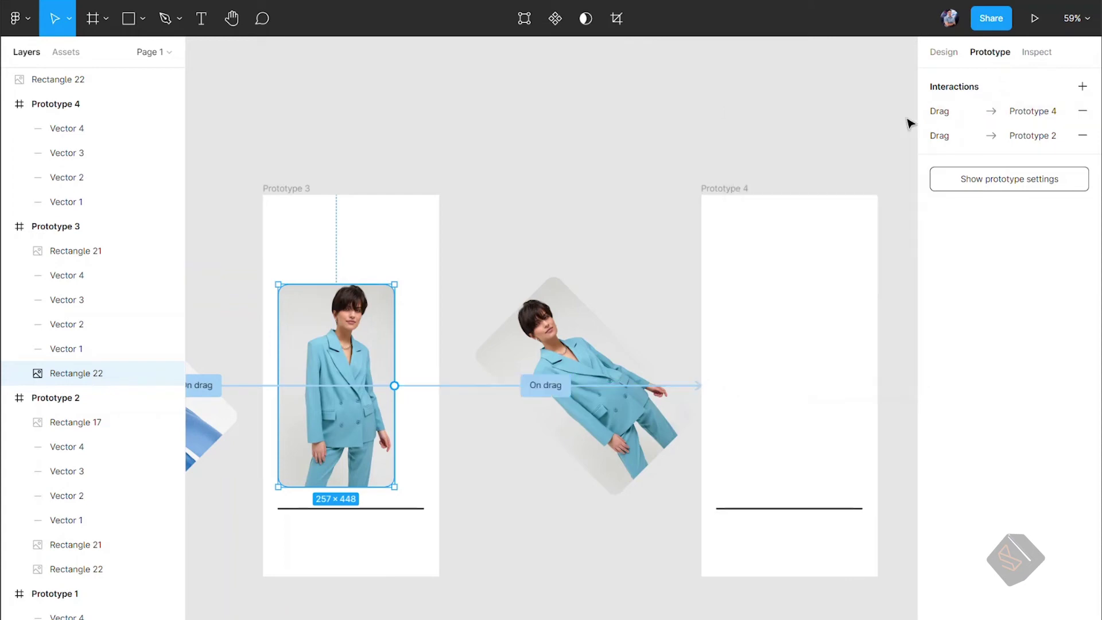
click(606, 146)
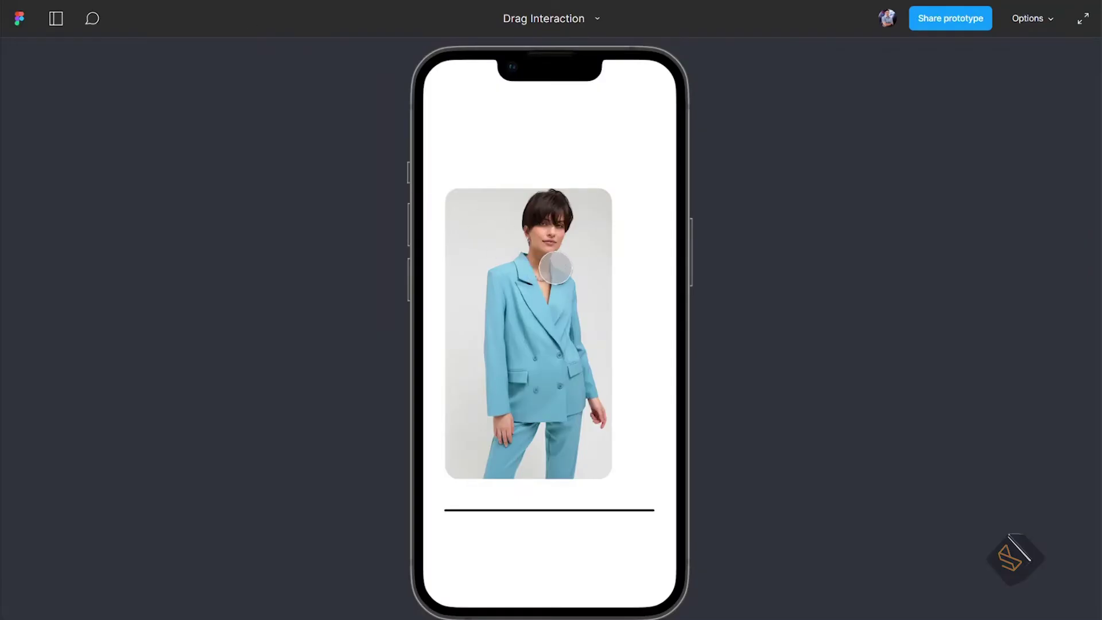
drag(551, 275, 462, 275)
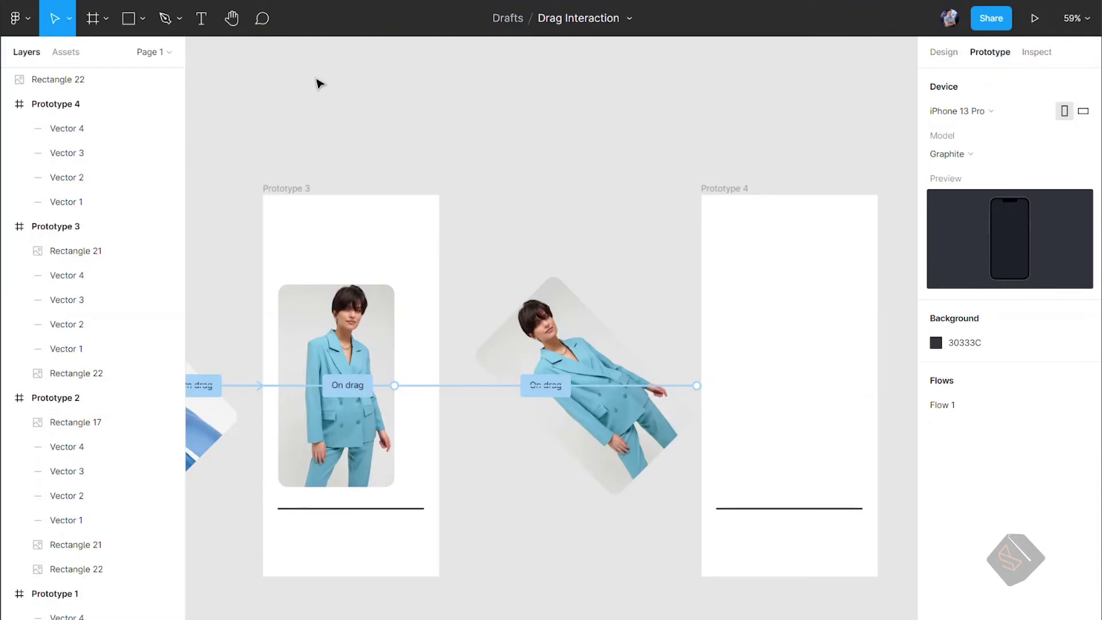
- Move the loose rotated teal-suit photo layer into the phone frame in the Layers panel
click(514, 319)
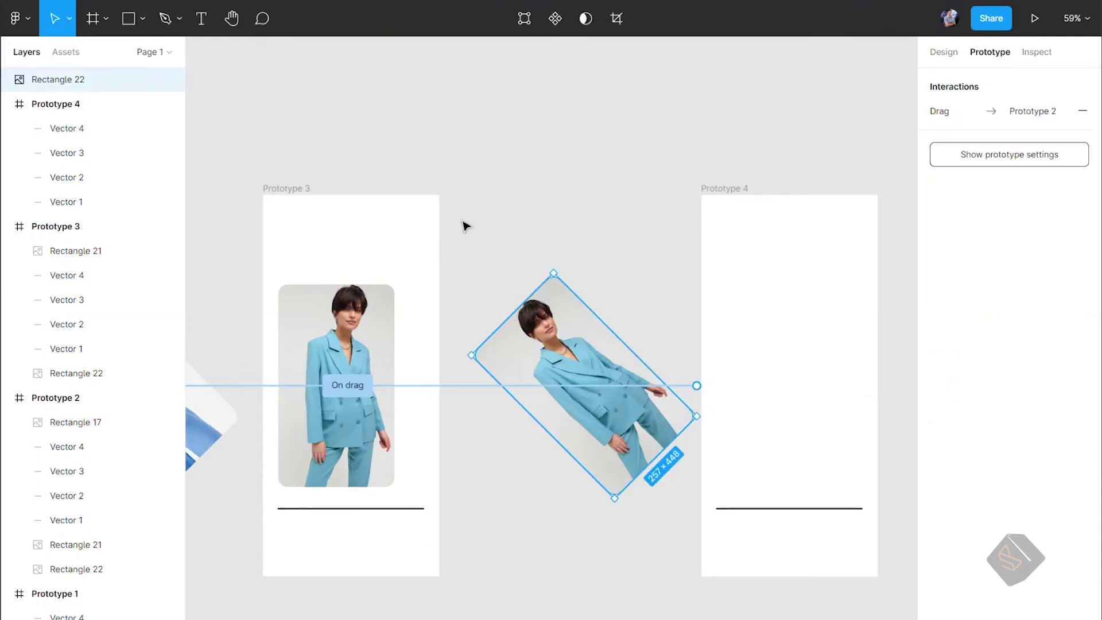
click(947, 54)
mouse_move(74, 79)
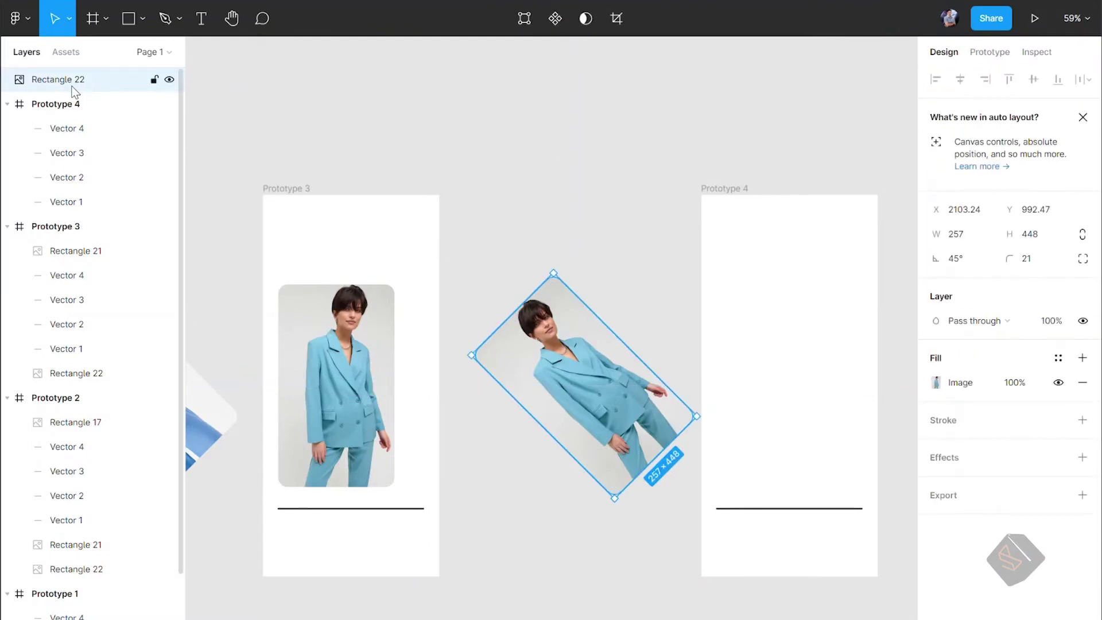
drag(78, 89, 73, 108)
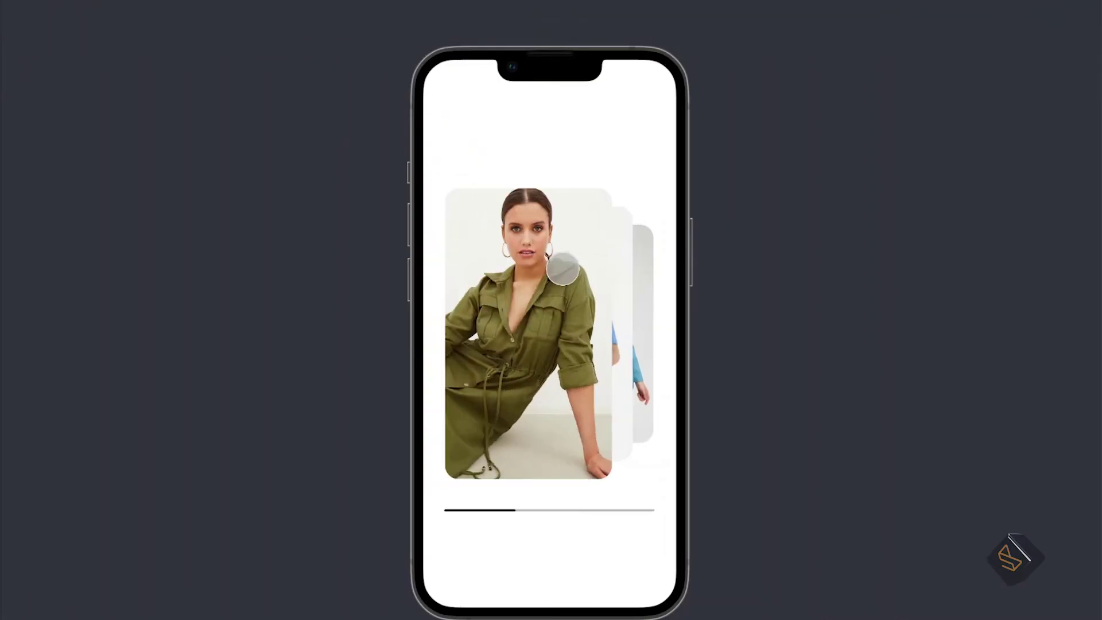
- Preview through the blue outfit, fling the teal-suit card away, then select Prototype 4
click(560, 264)
click(560, 261)
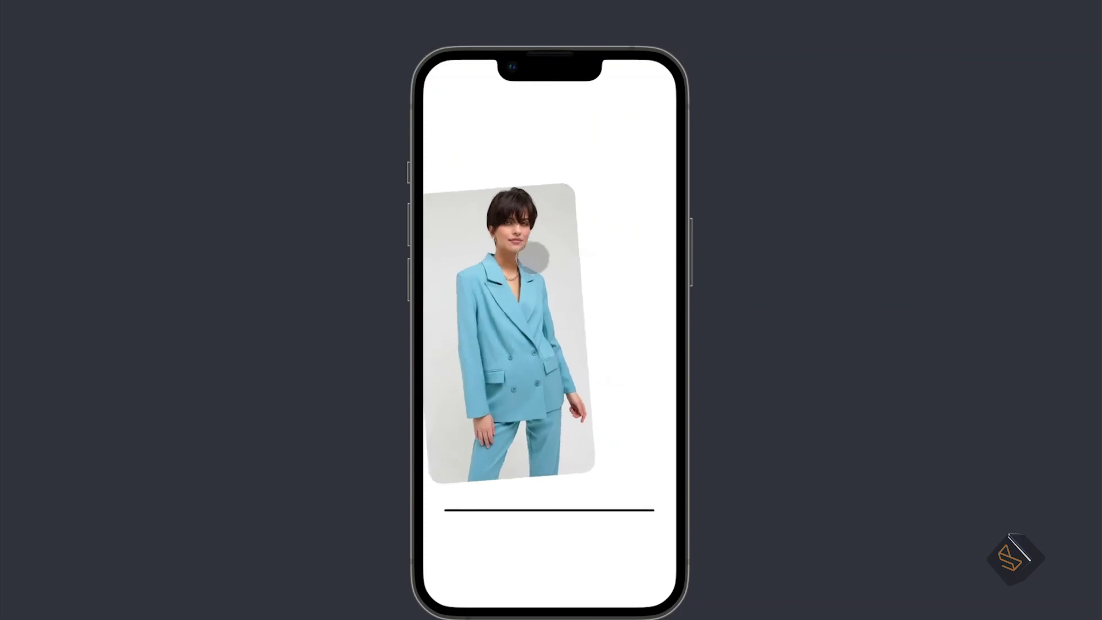
drag(559, 257, 354, 297)
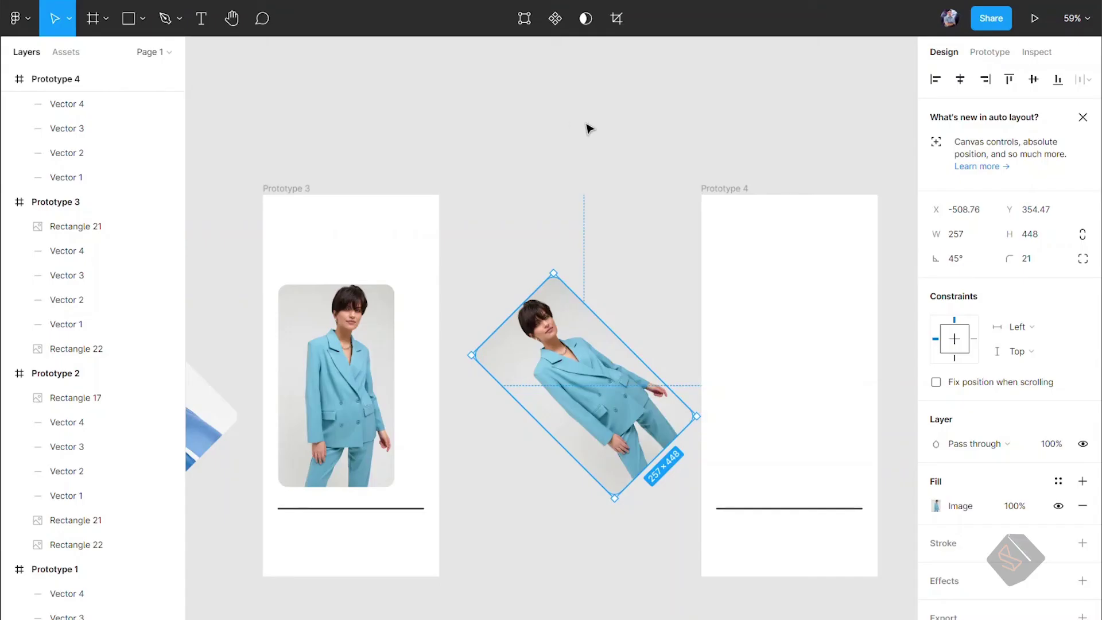
click(569, 126)
click(728, 188)
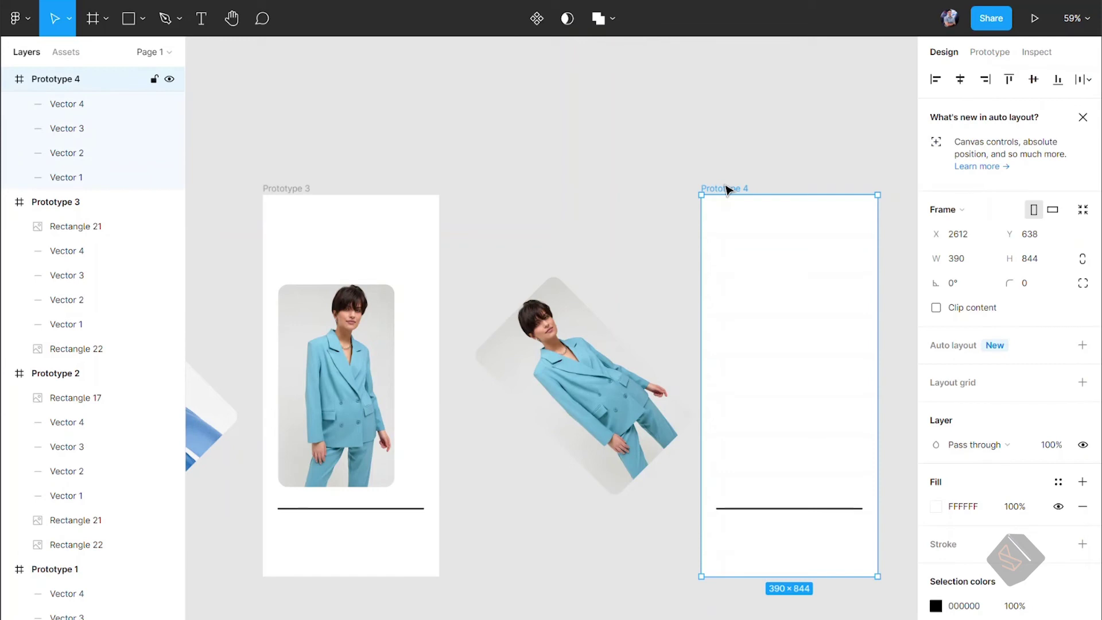
- Connect Prototype 4 back to Prototype 1 with a new prototype link
scroll(779, 222, down, 3)
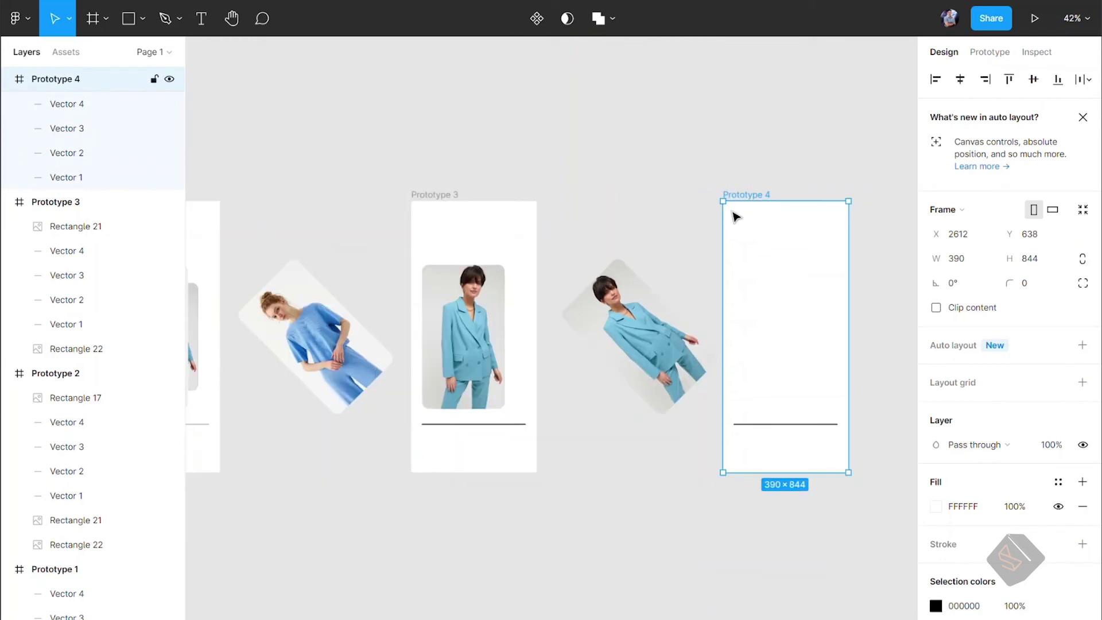
scroll(733, 217, down, 3)
click(989, 53)
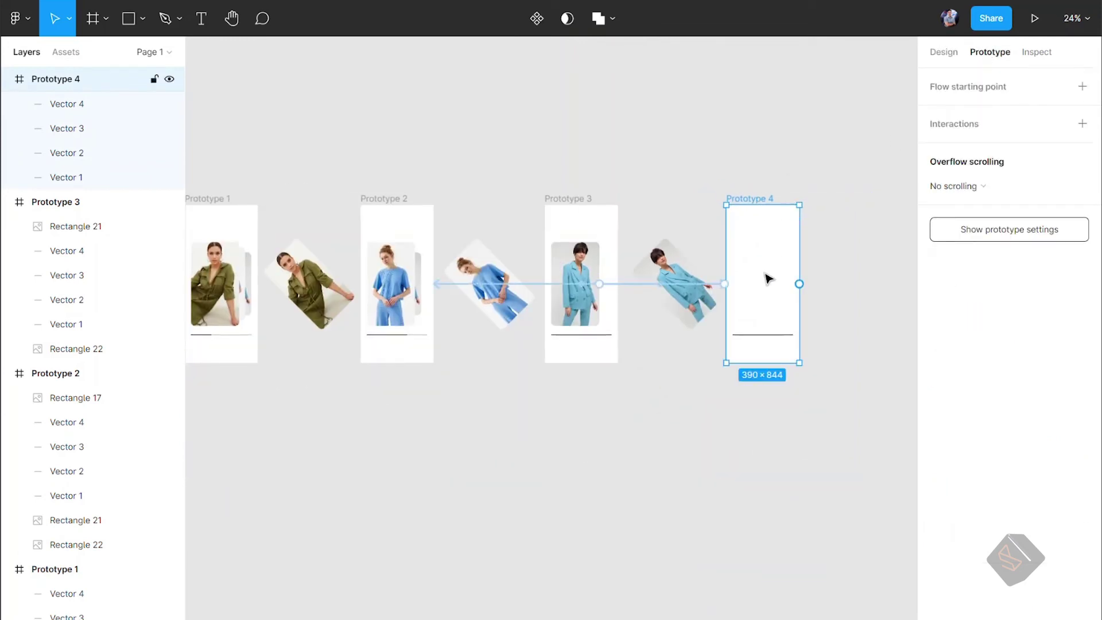
scroll(769, 281, down, 2)
scroll(775, 290, down, 2)
drag(784, 284, 768, 328)
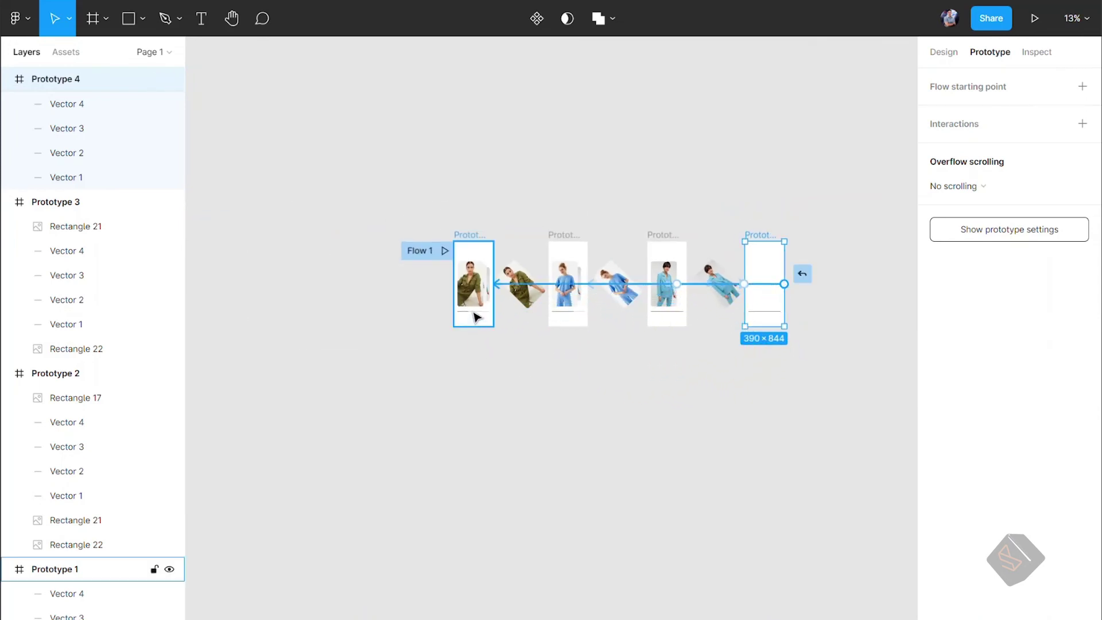
drag(740, 372, 474, 316)
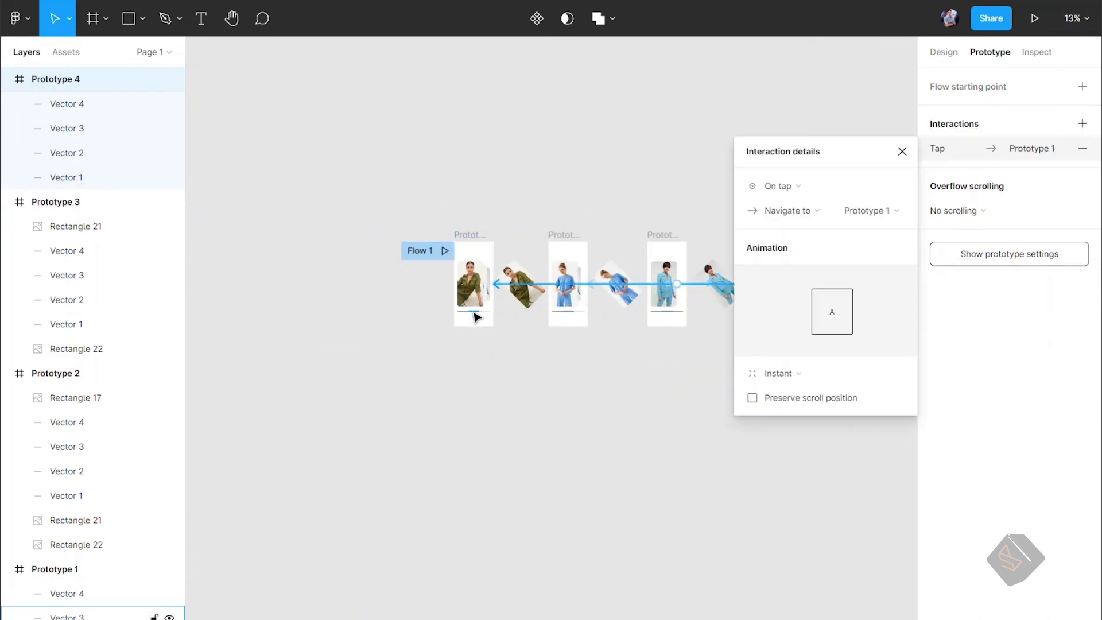
- Set the link to After delay with a Dissolve animation, then fit all frames and preview
click(806, 188)
click(791, 374)
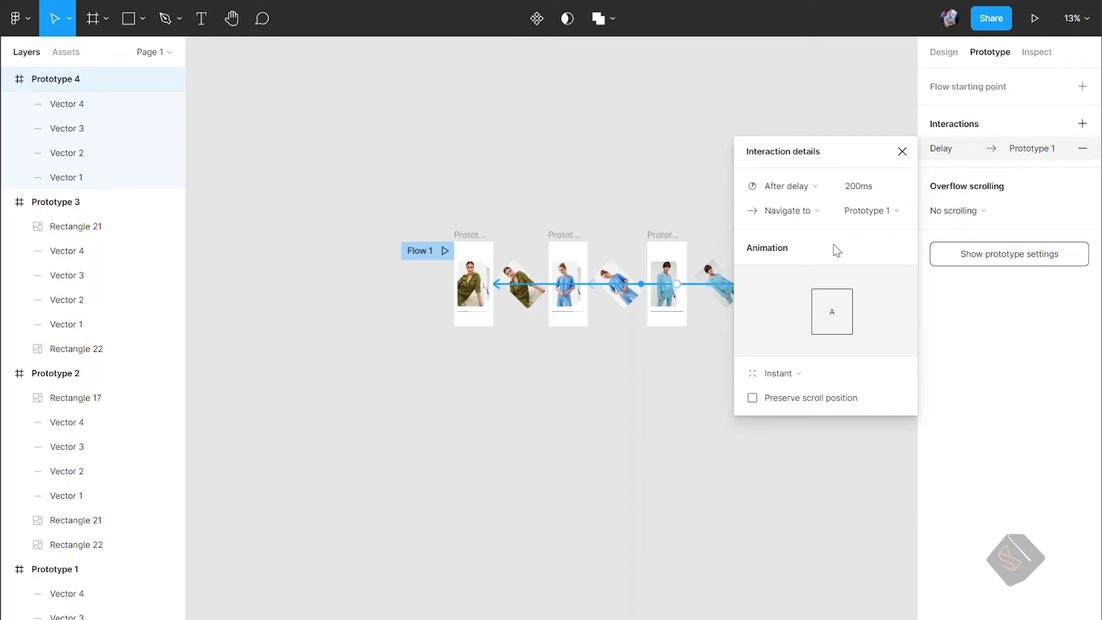
click(779, 373)
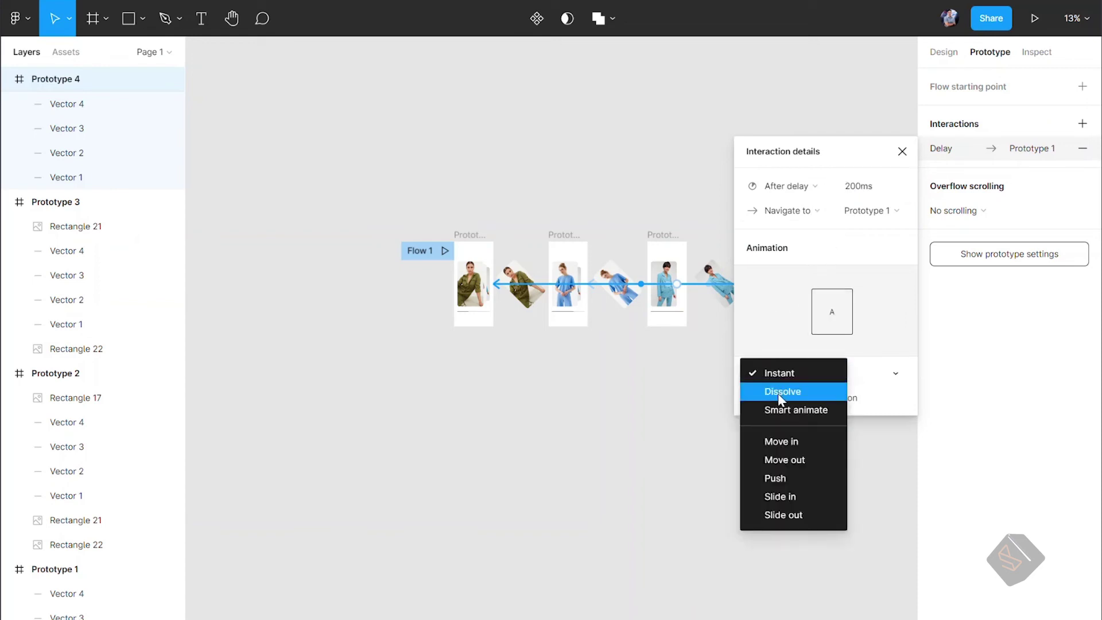
click(779, 393)
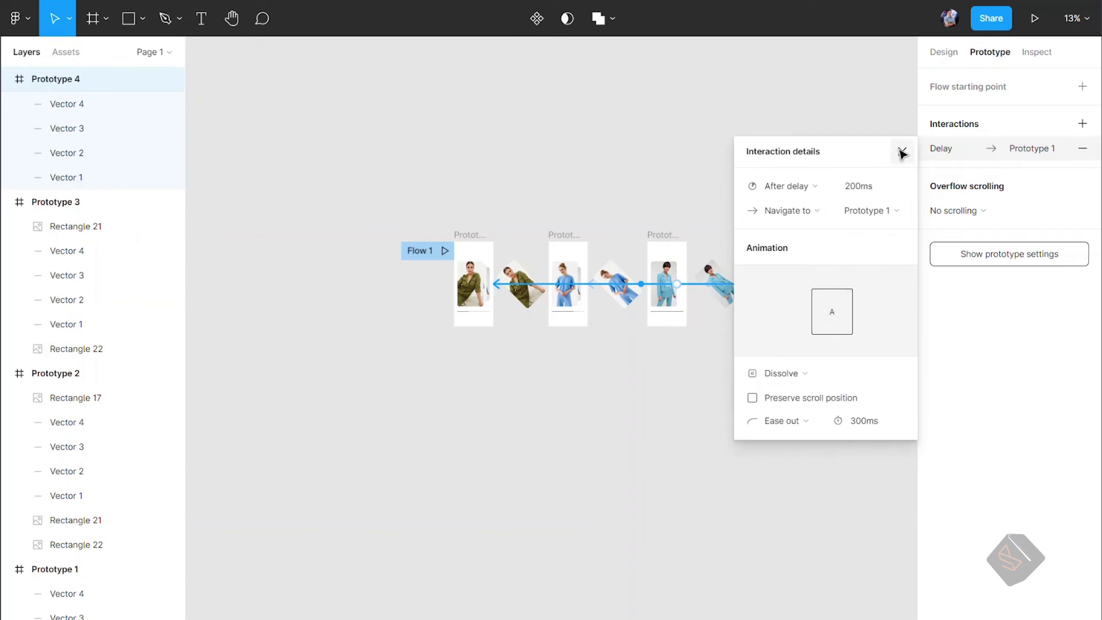
click(903, 152)
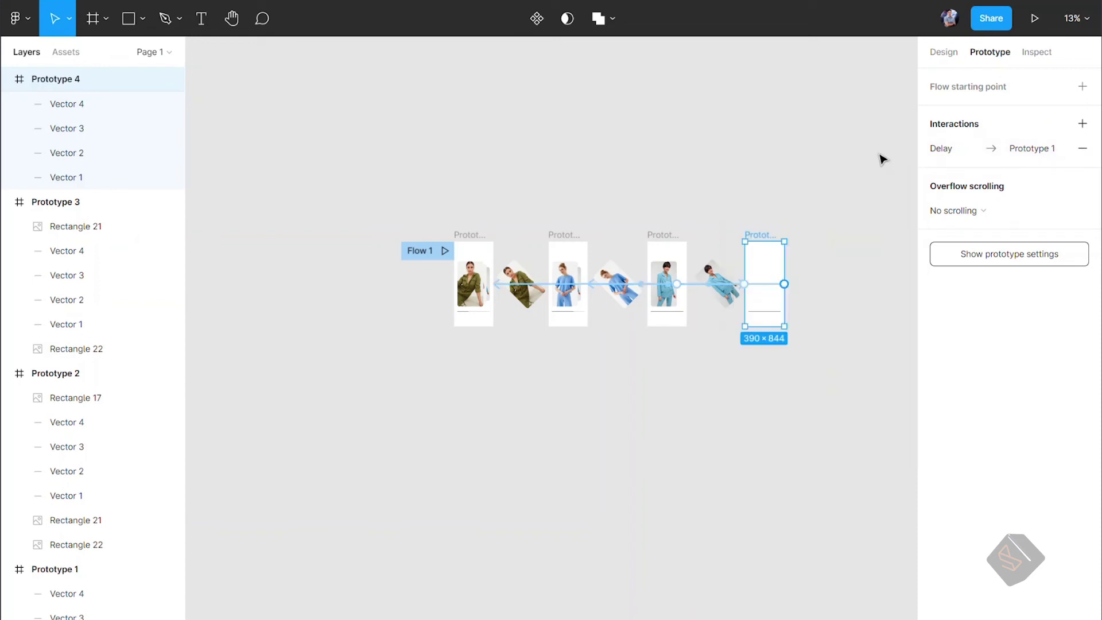
key(shift+1)
key(ctrl+alt+Return)
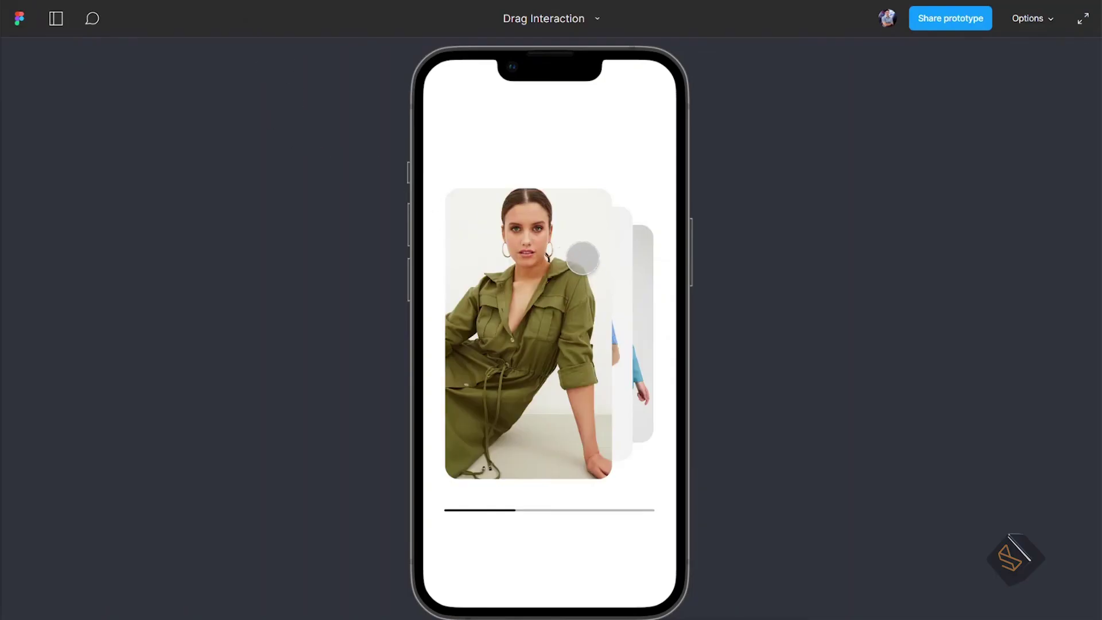
drag(567, 248, 433, 296)
drag(577, 235, 396, 273)
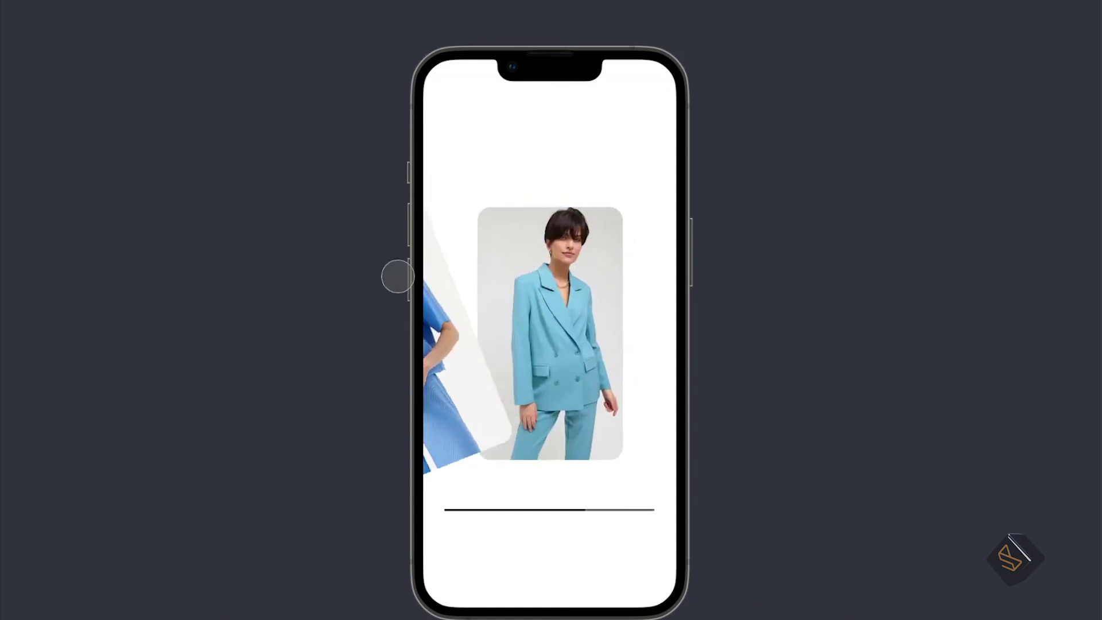
drag(593, 249, 282, 342)
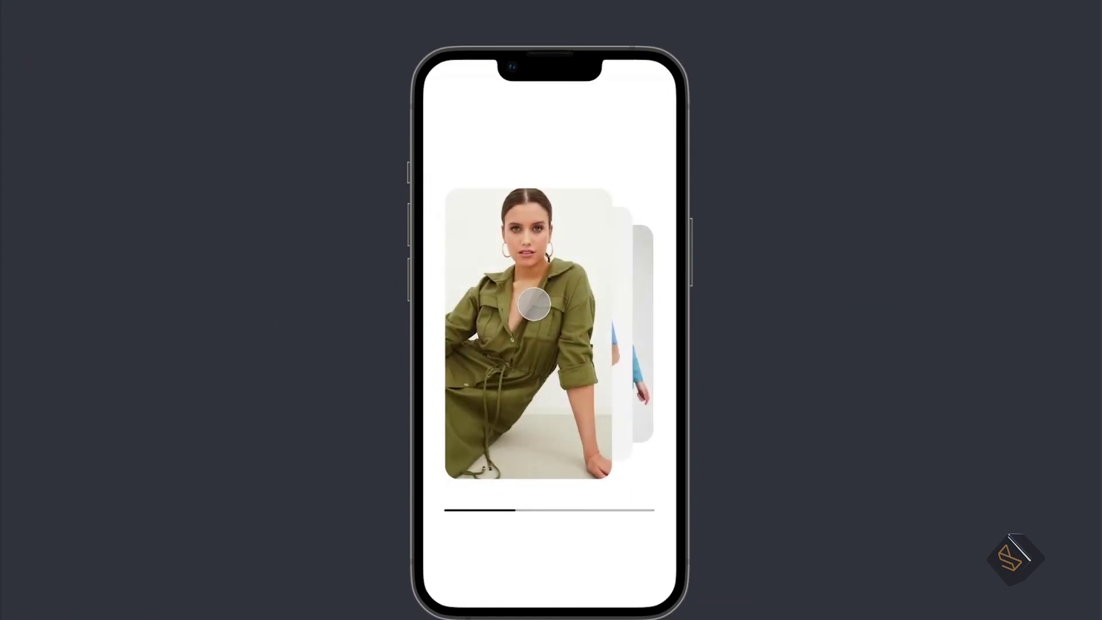
mouse_move(581, 236)
mouse_down()
mouse_move(467, 322)
mouse_move(430, 295)
mouse_up()
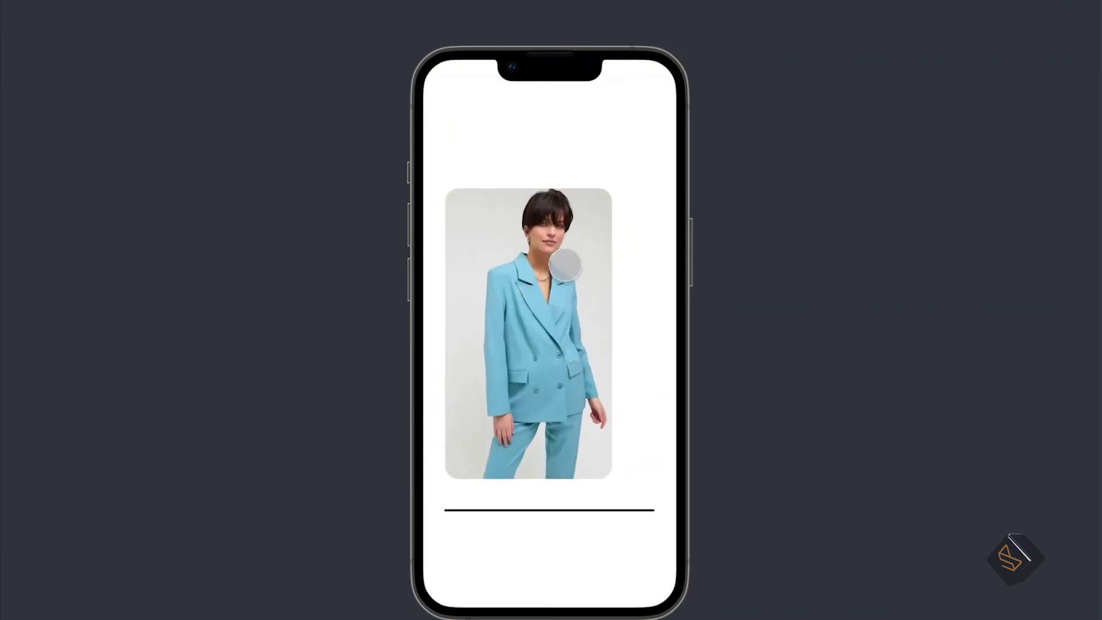
drag(565, 265, 406, 327)
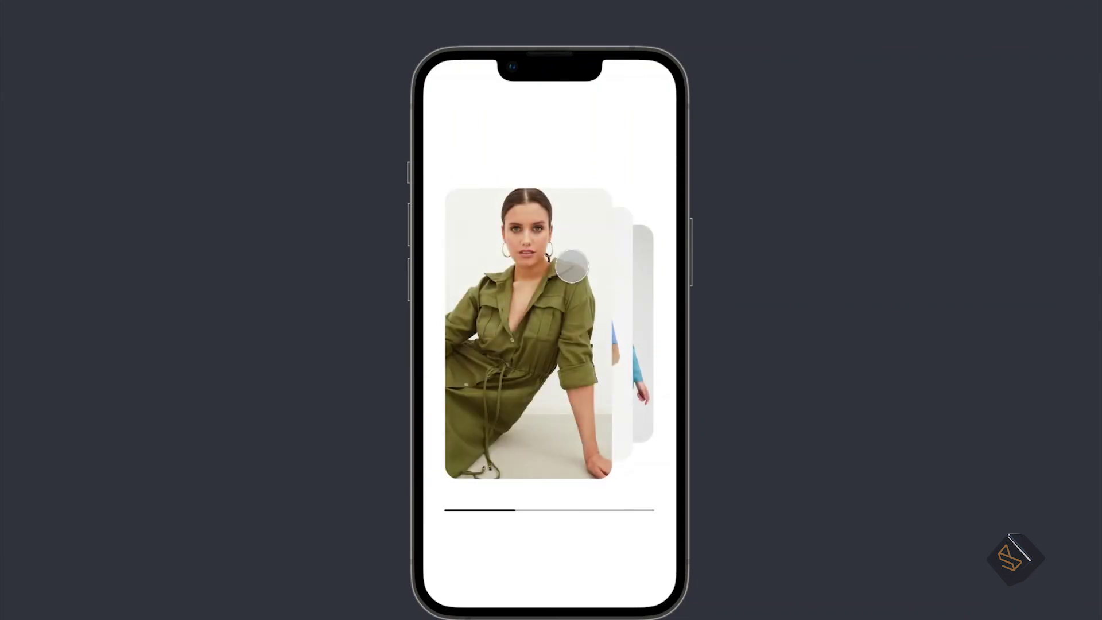
drag(572, 266, 388, 357)
drag(566, 249, 402, 330)
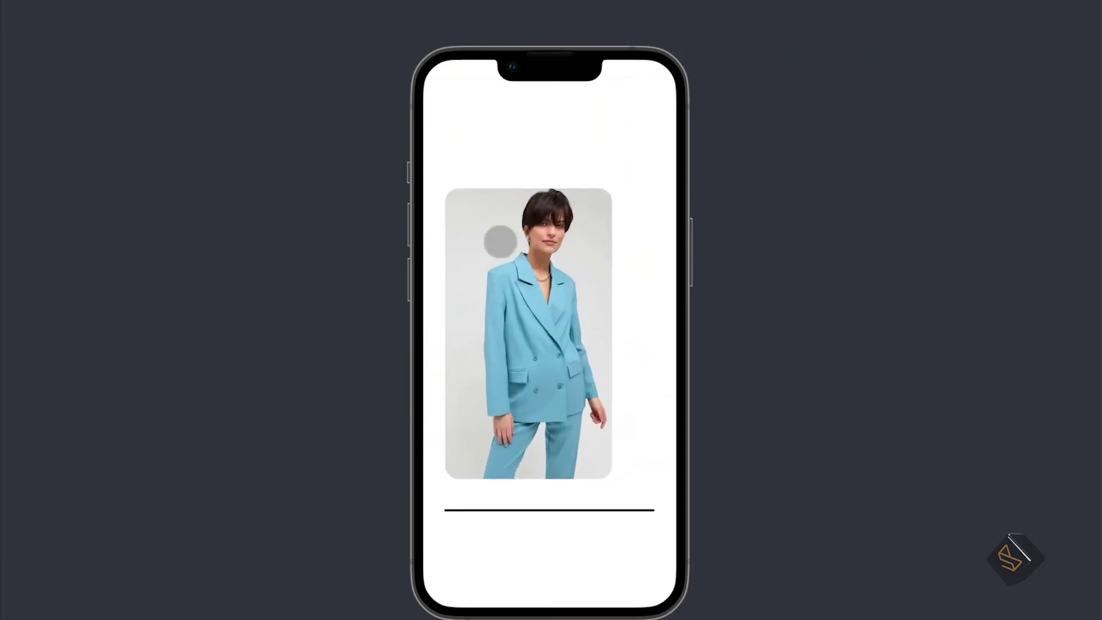
mouse_move(500, 241)
mouse_down()
mouse_move(536, 270)
mouse_move(547, 260)
mouse_move(505, 291)
mouse_up()
drag(553, 238, 516, 302)
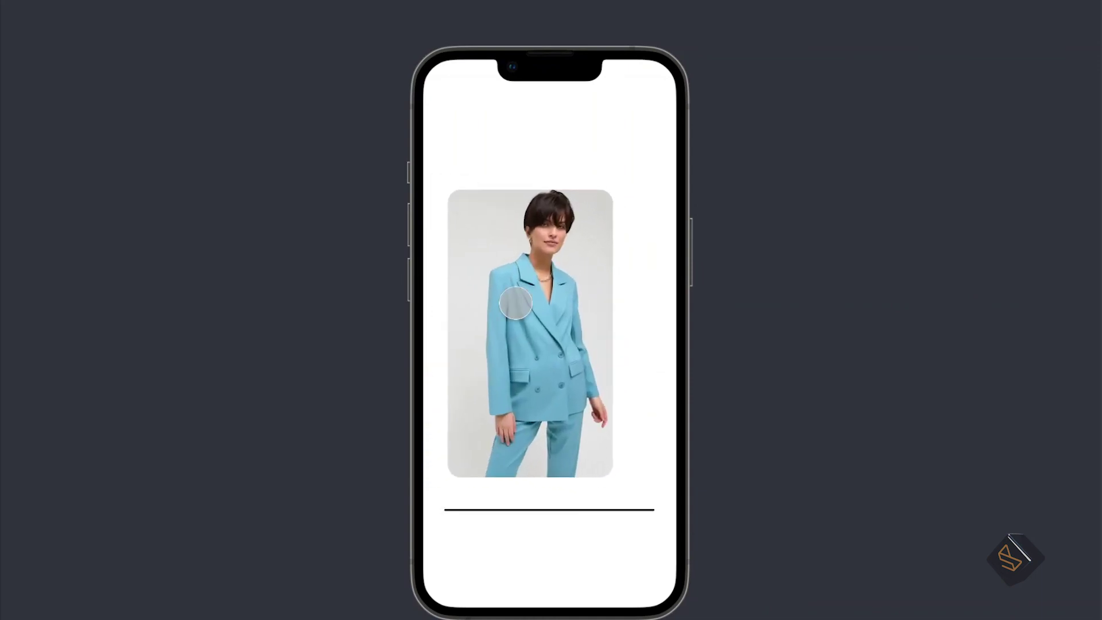
drag(639, 253, 352, 320)
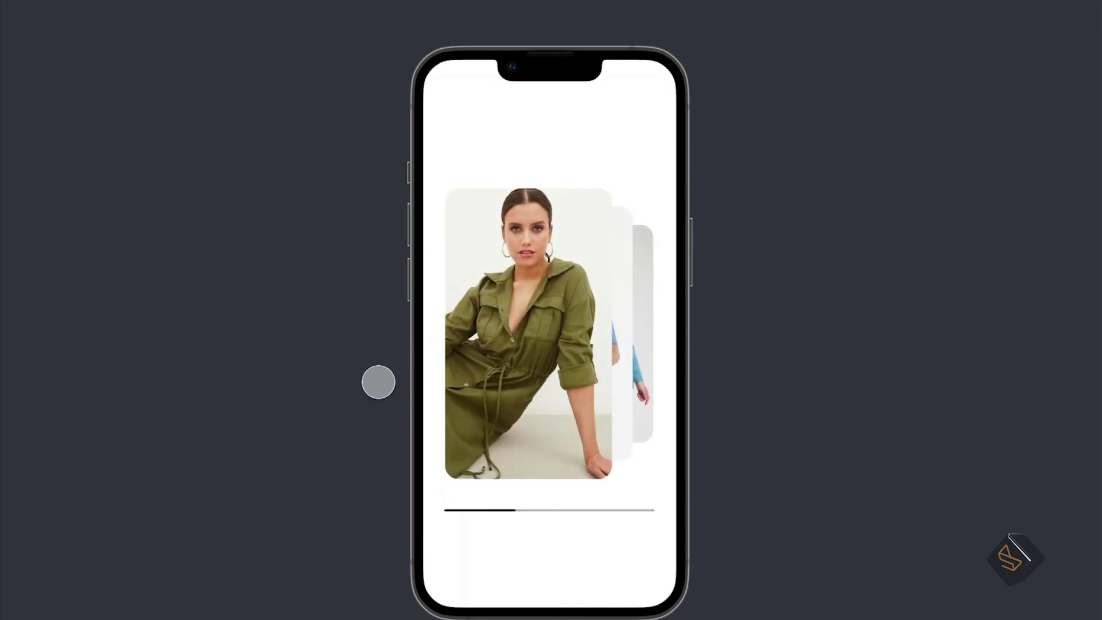
drag(560, 248, 459, 275)
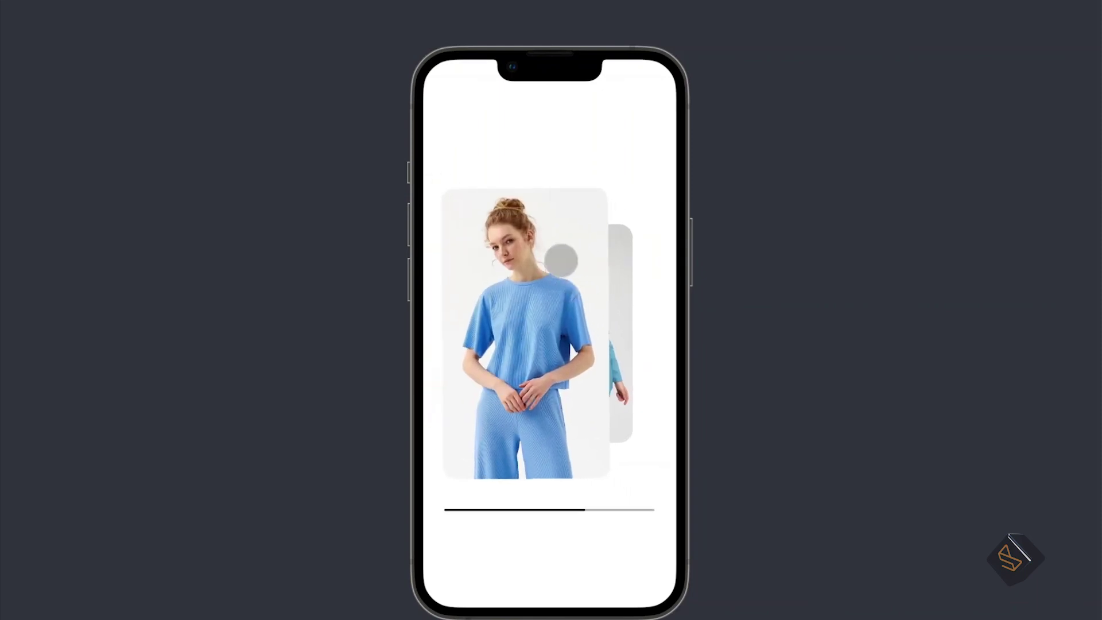
mouse_move(560, 260)
mouse_down()
mouse_move(471, 264)
mouse_move(519, 256)
mouse_move(330, 315)
mouse_up()
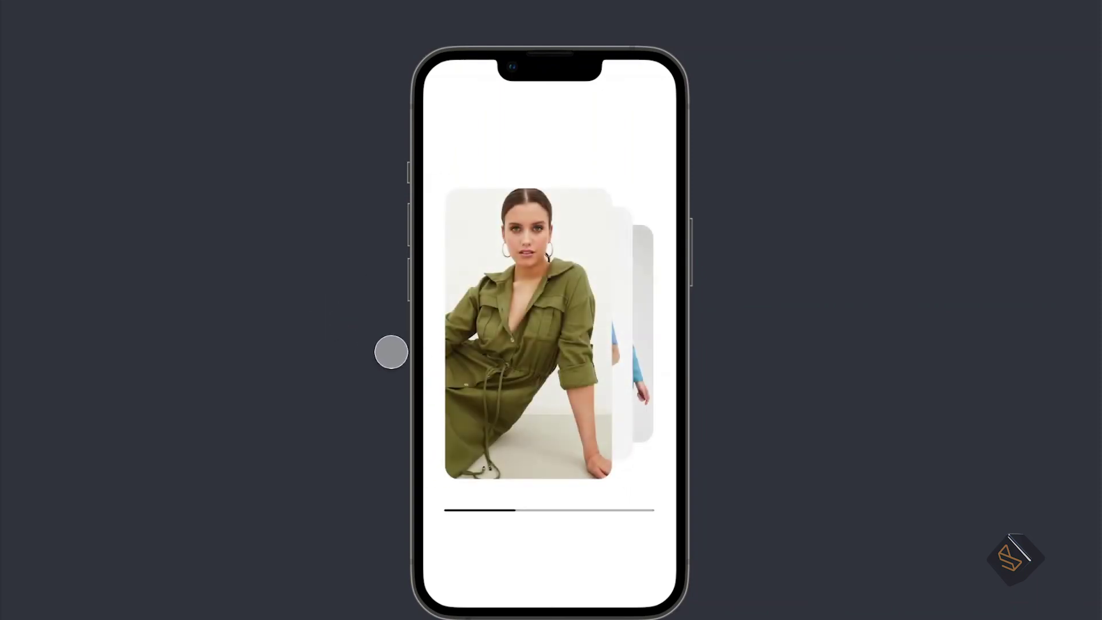
drag(580, 268, 371, 328)
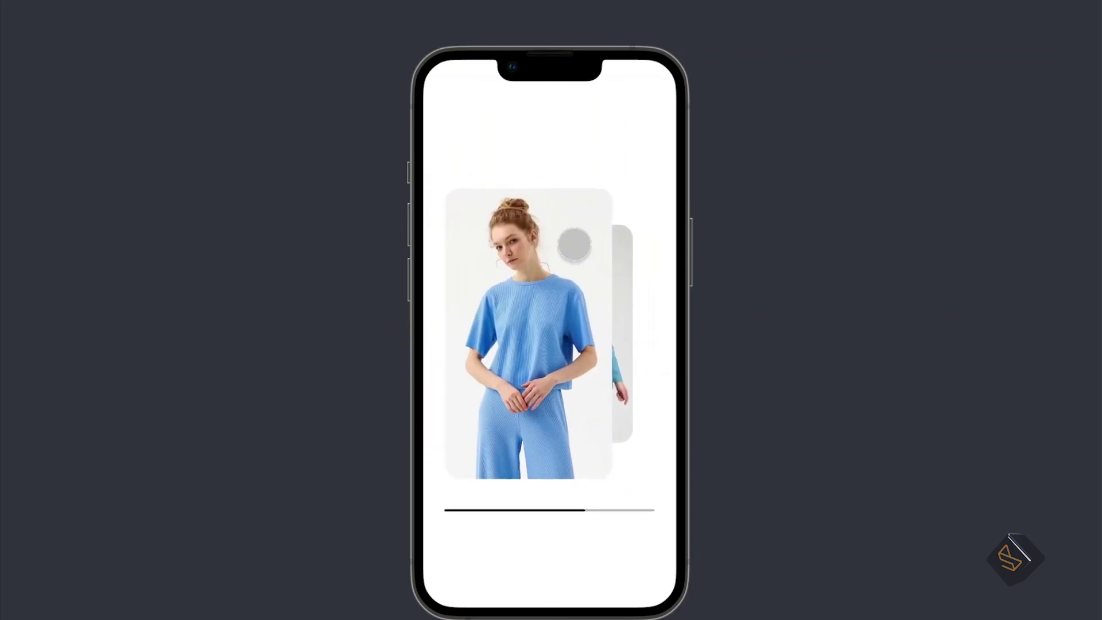
drag(574, 243, 366, 320)
drag(581, 273, 339, 423)
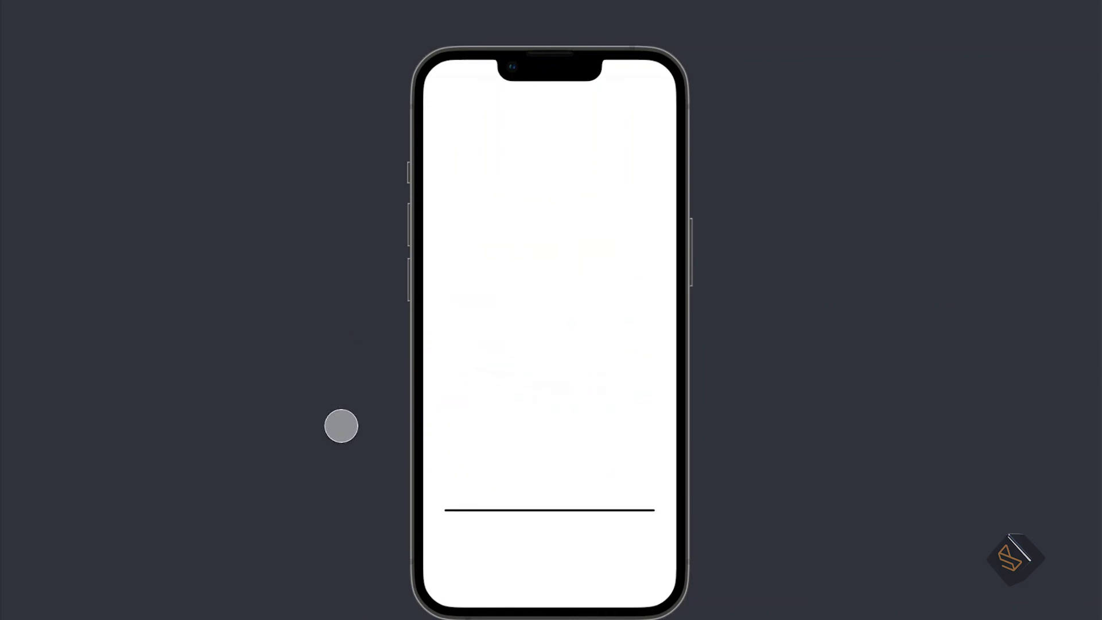